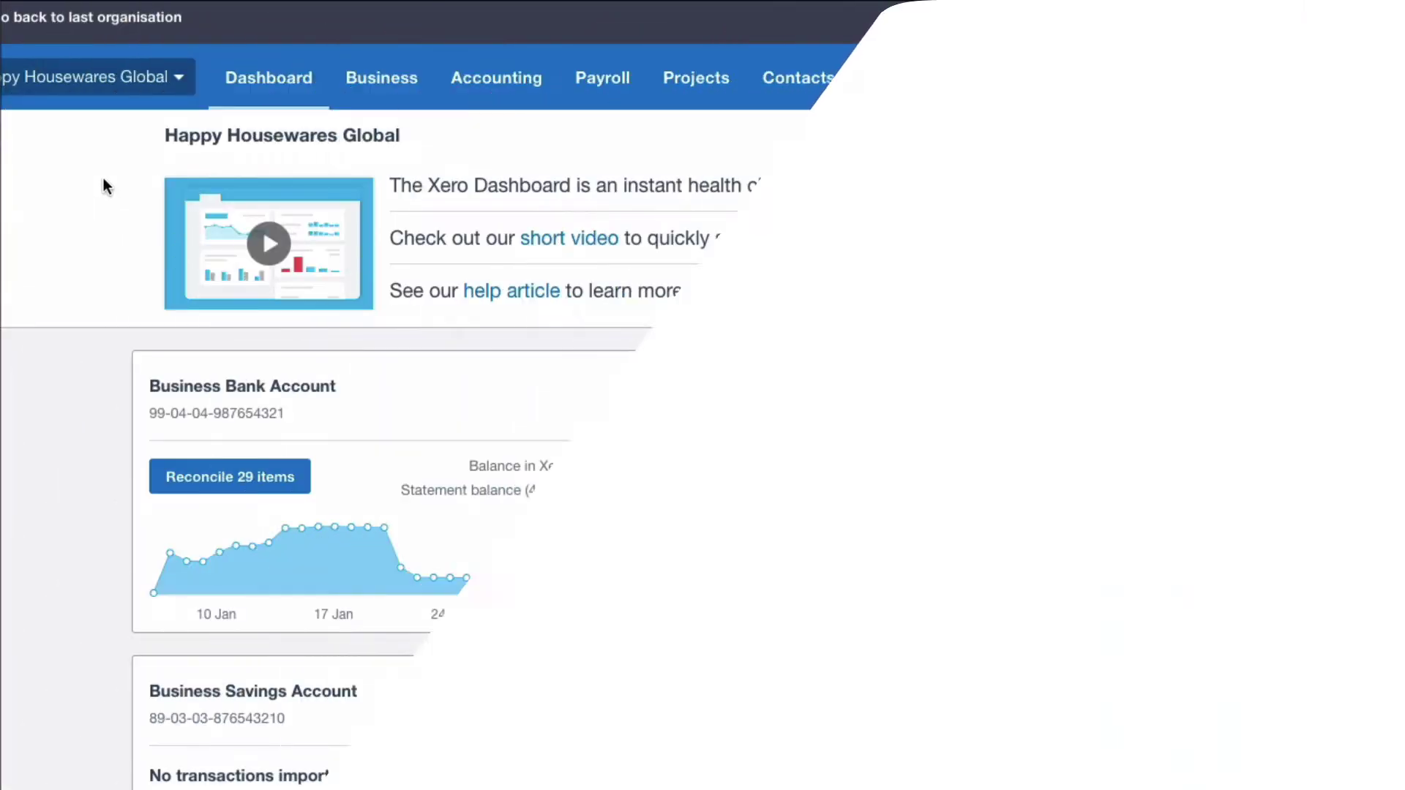
# - Create a new bill from the uploaded Dallas Decor 1.png invoice in Files
pyautogui.click(174, 79)
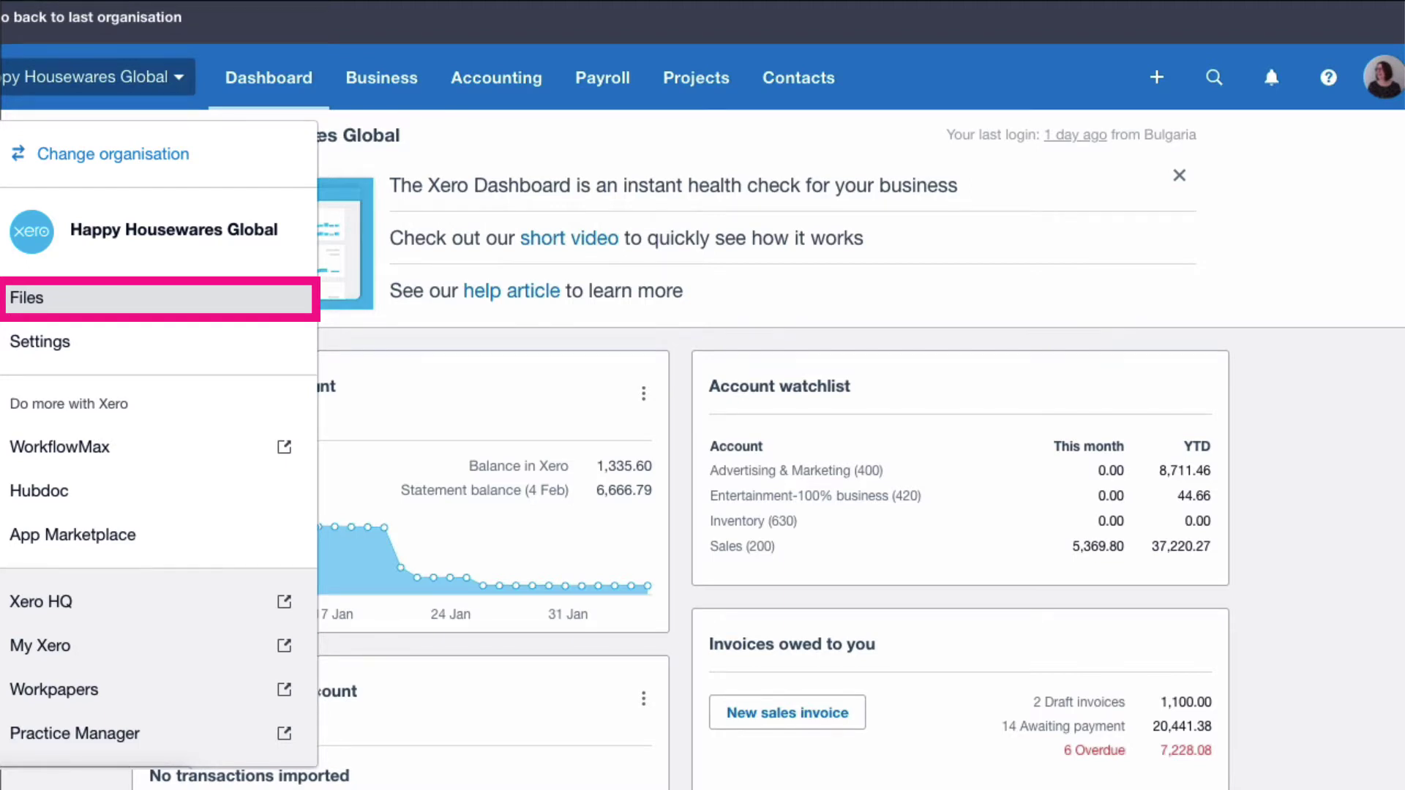
pyautogui.click(233, 472)
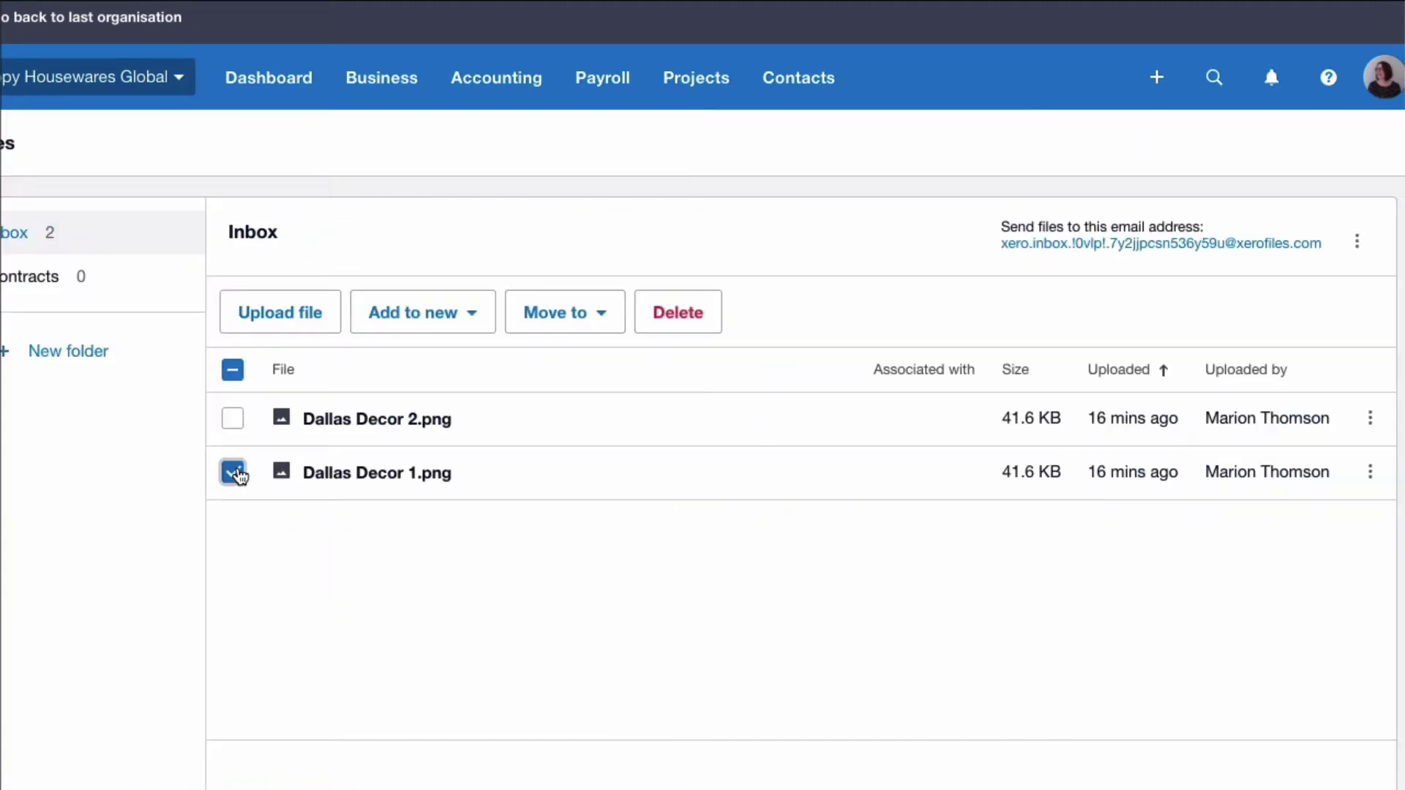
pyautogui.click(477, 314)
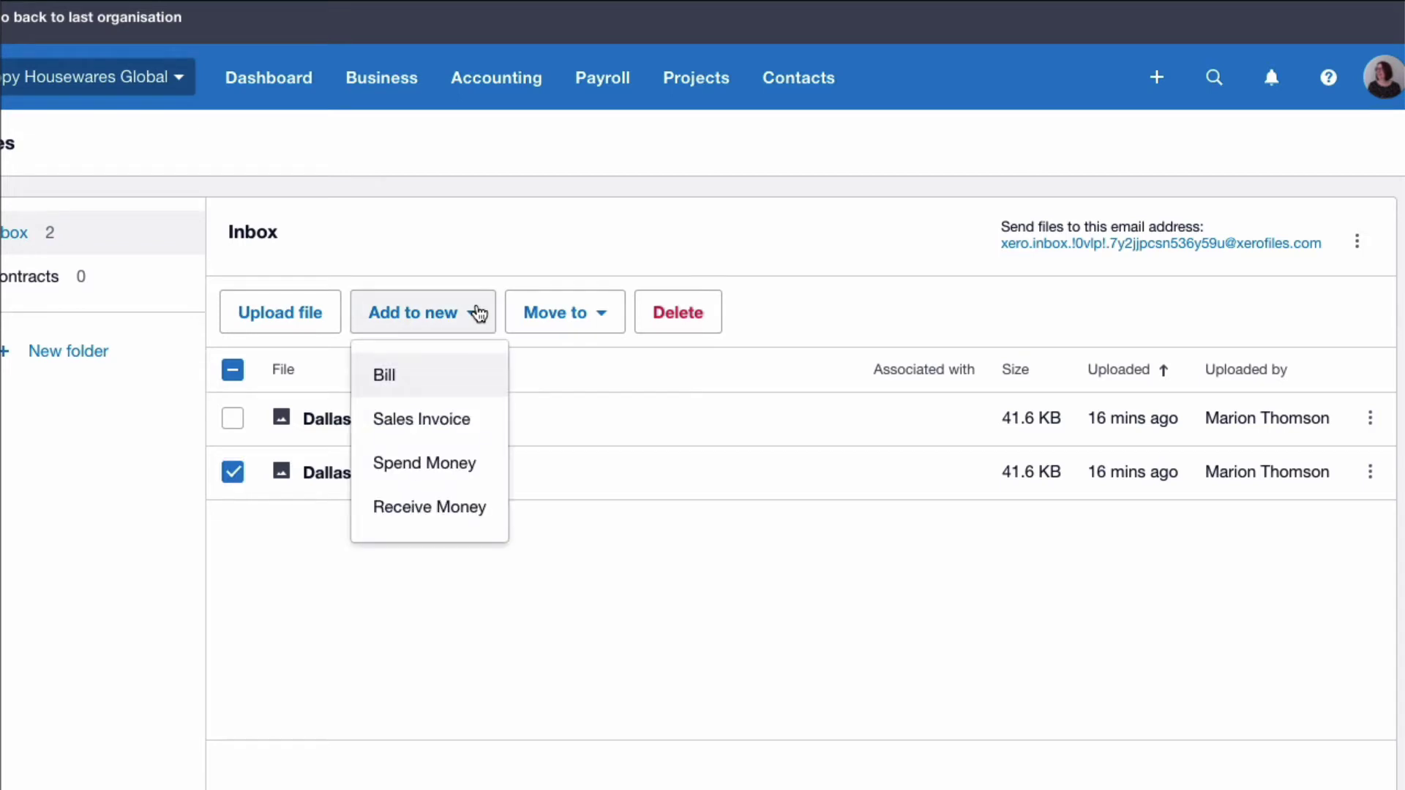
pyautogui.click(410, 373)
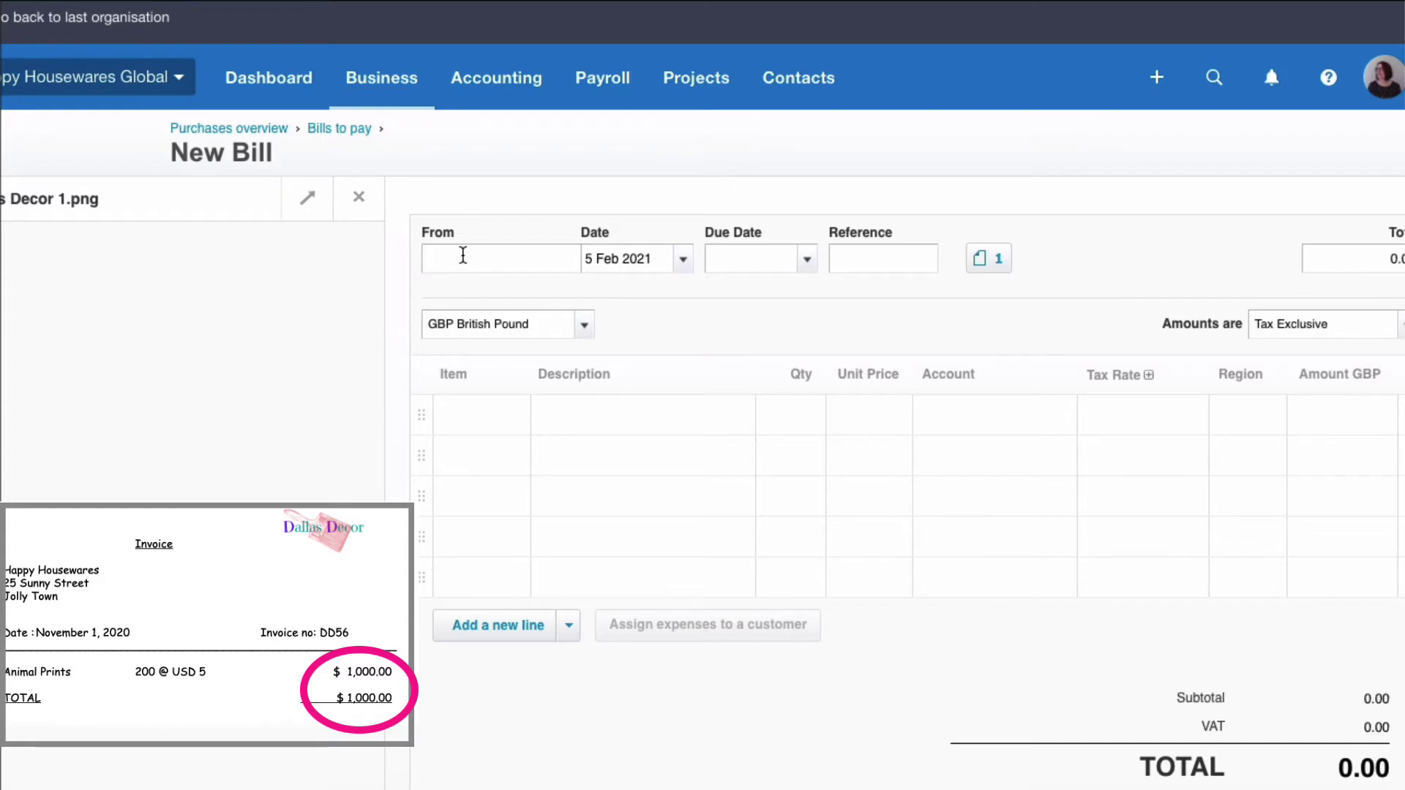
# - Enter bill date 1/11/20, letting the due date fill in, and reference DD56
pyautogui.write('1/')
pyautogui.write('11')
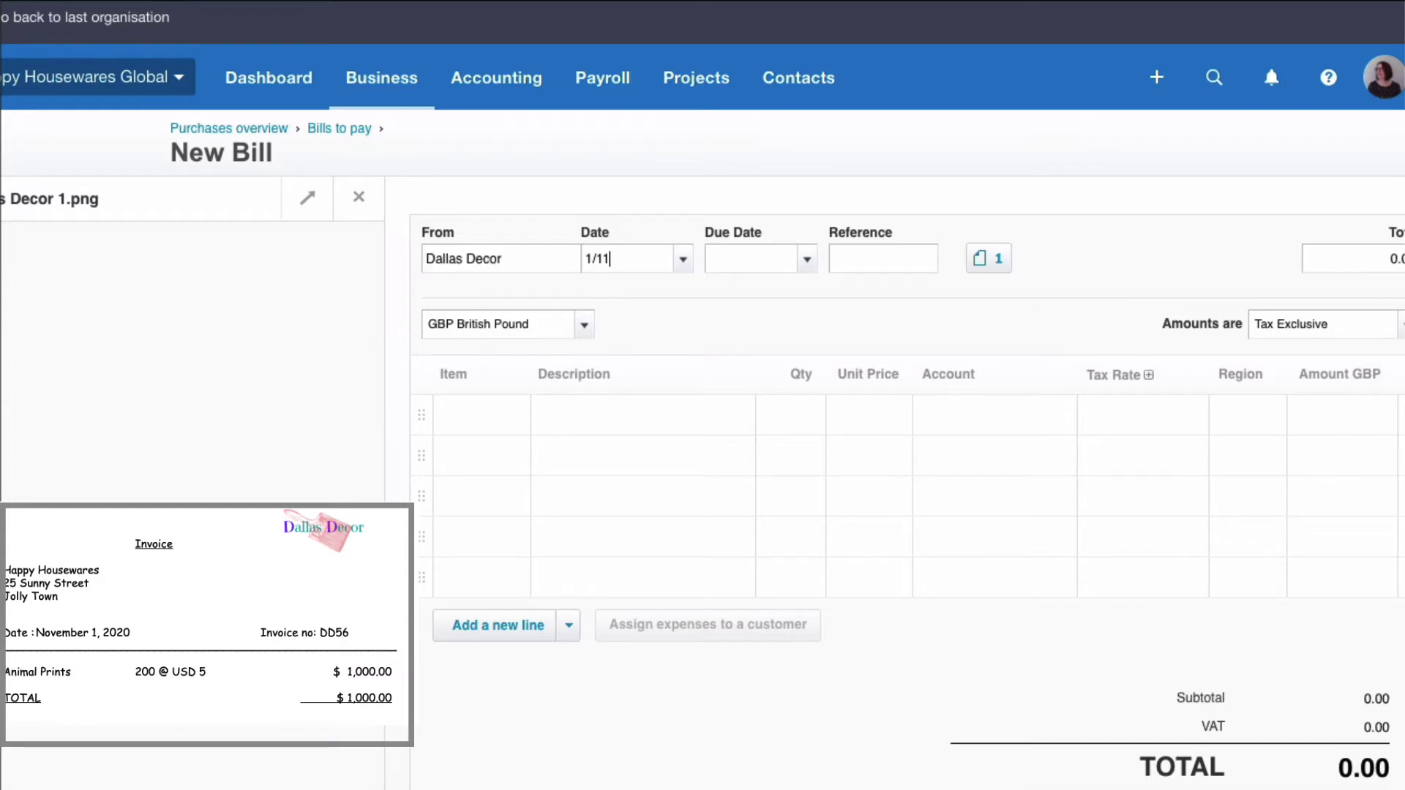
pyautogui.write('/')
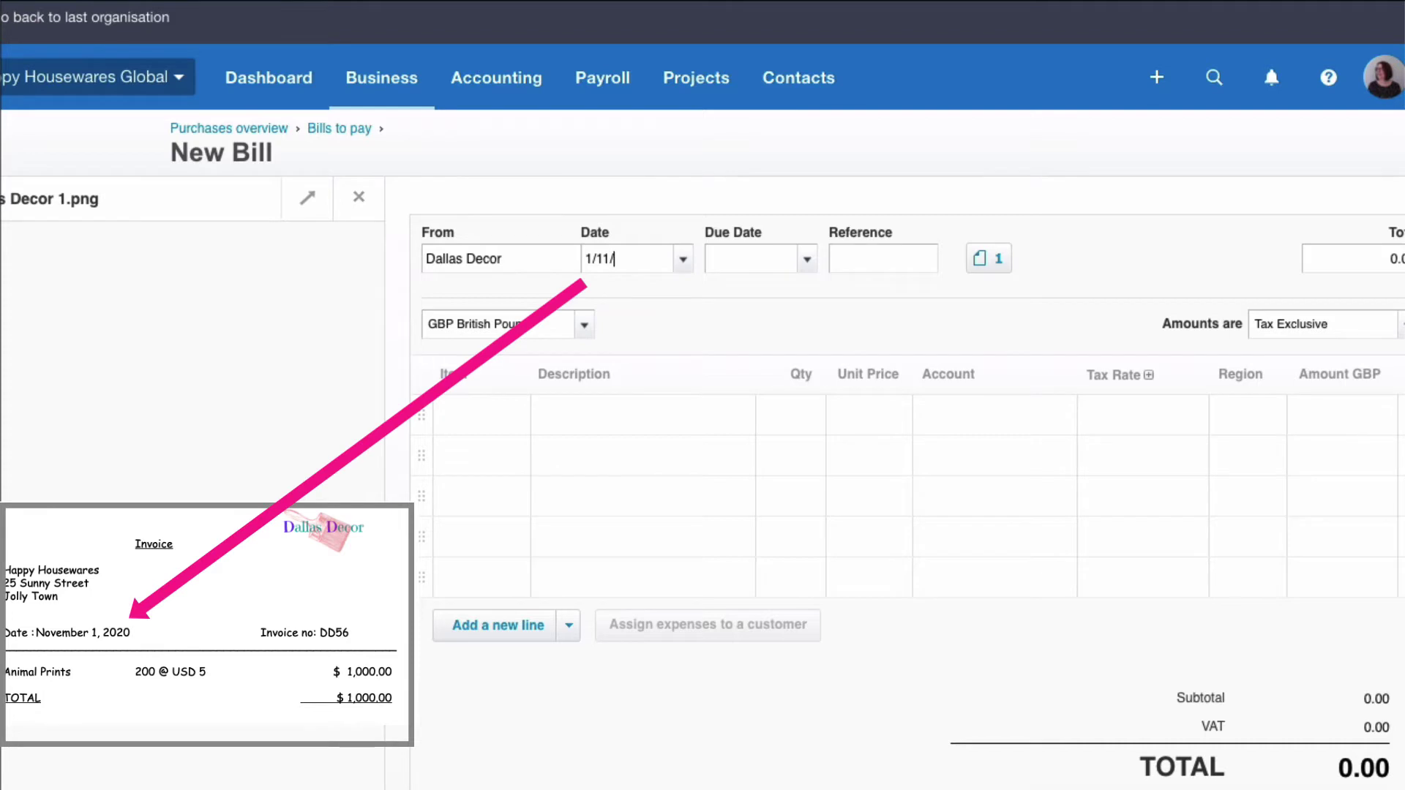
pyautogui.write('20')
pyautogui.press('Tab')
pyautogui.press('Tab')
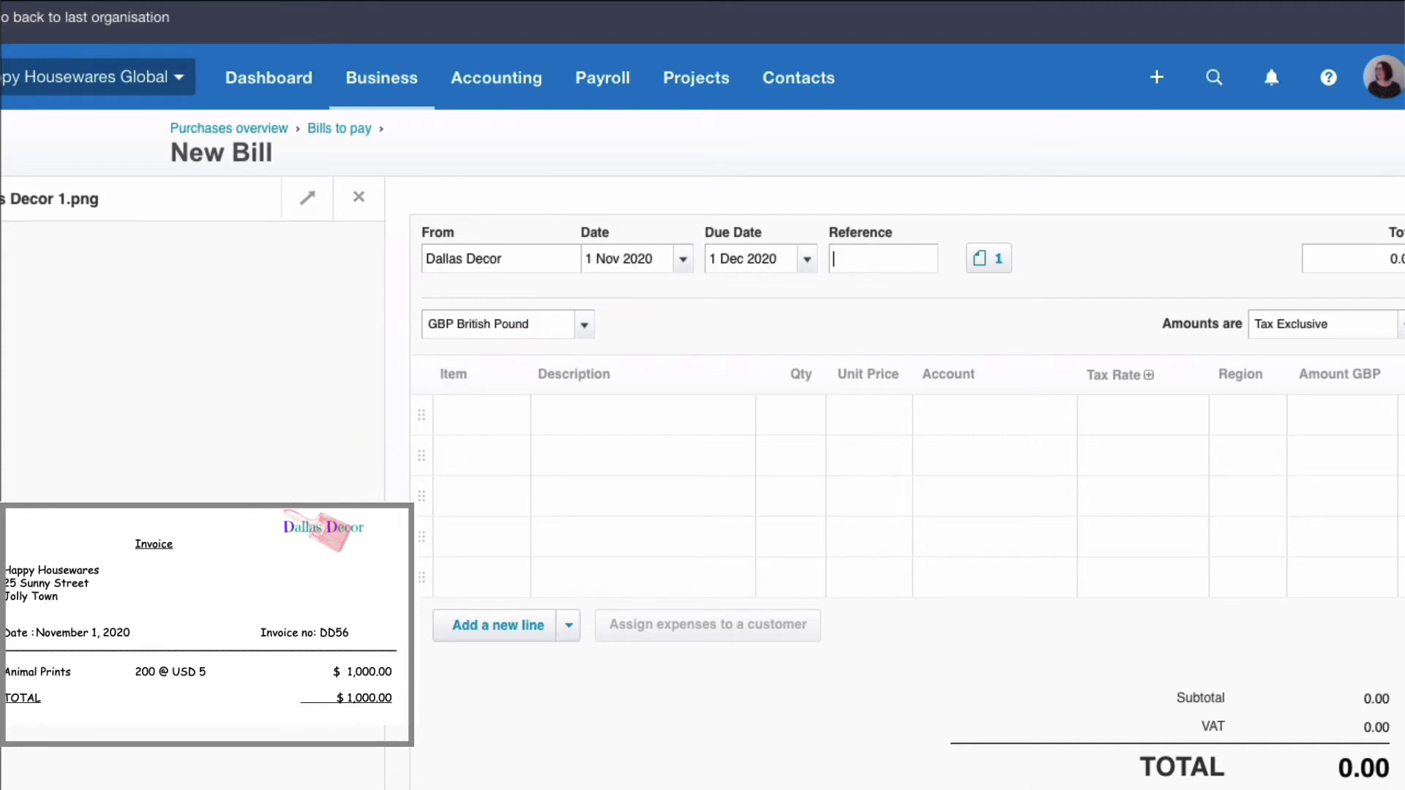
pyautogui.write('DD56')
pyautogui.press('Tab')
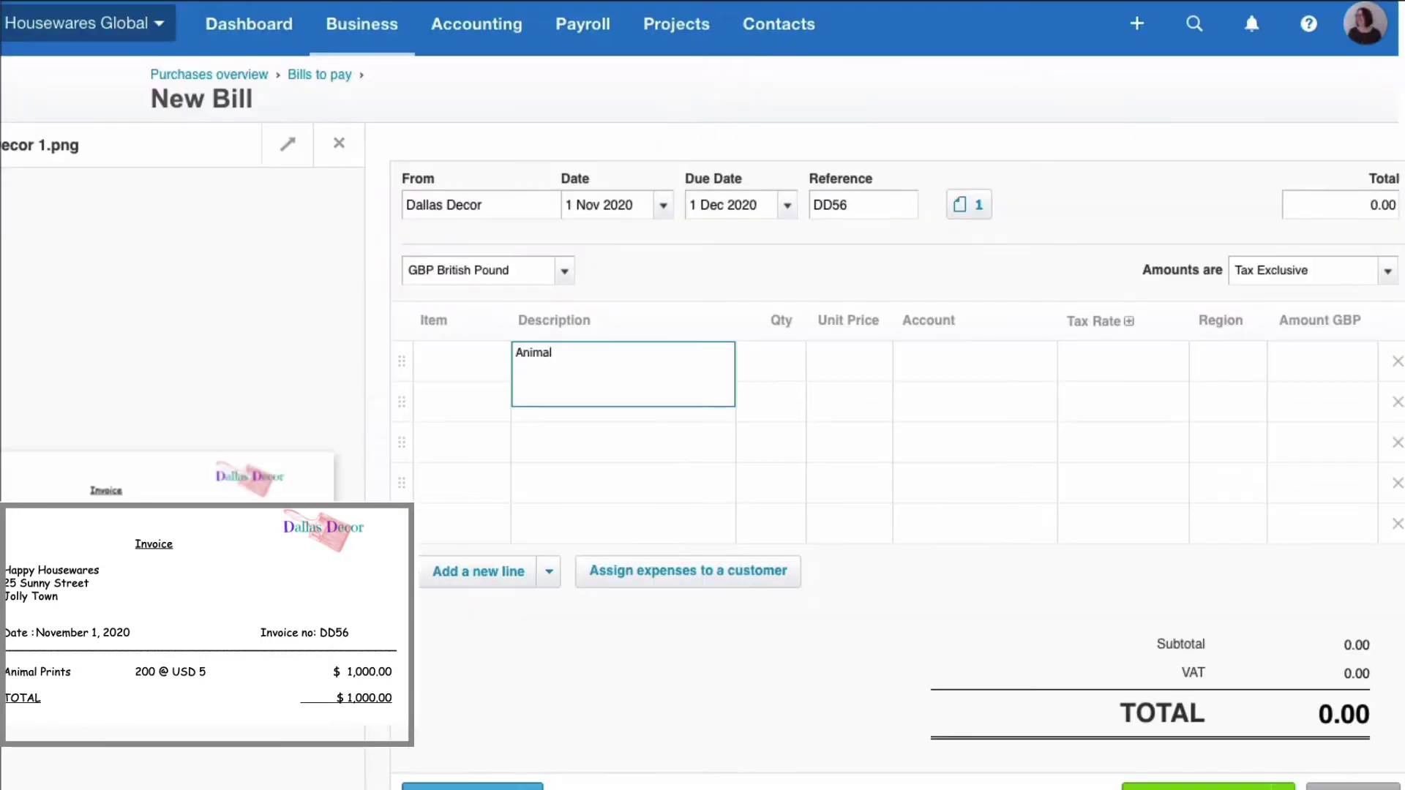
# - Set the first bill line's quantity to 200
pyautogui.press('Tab')
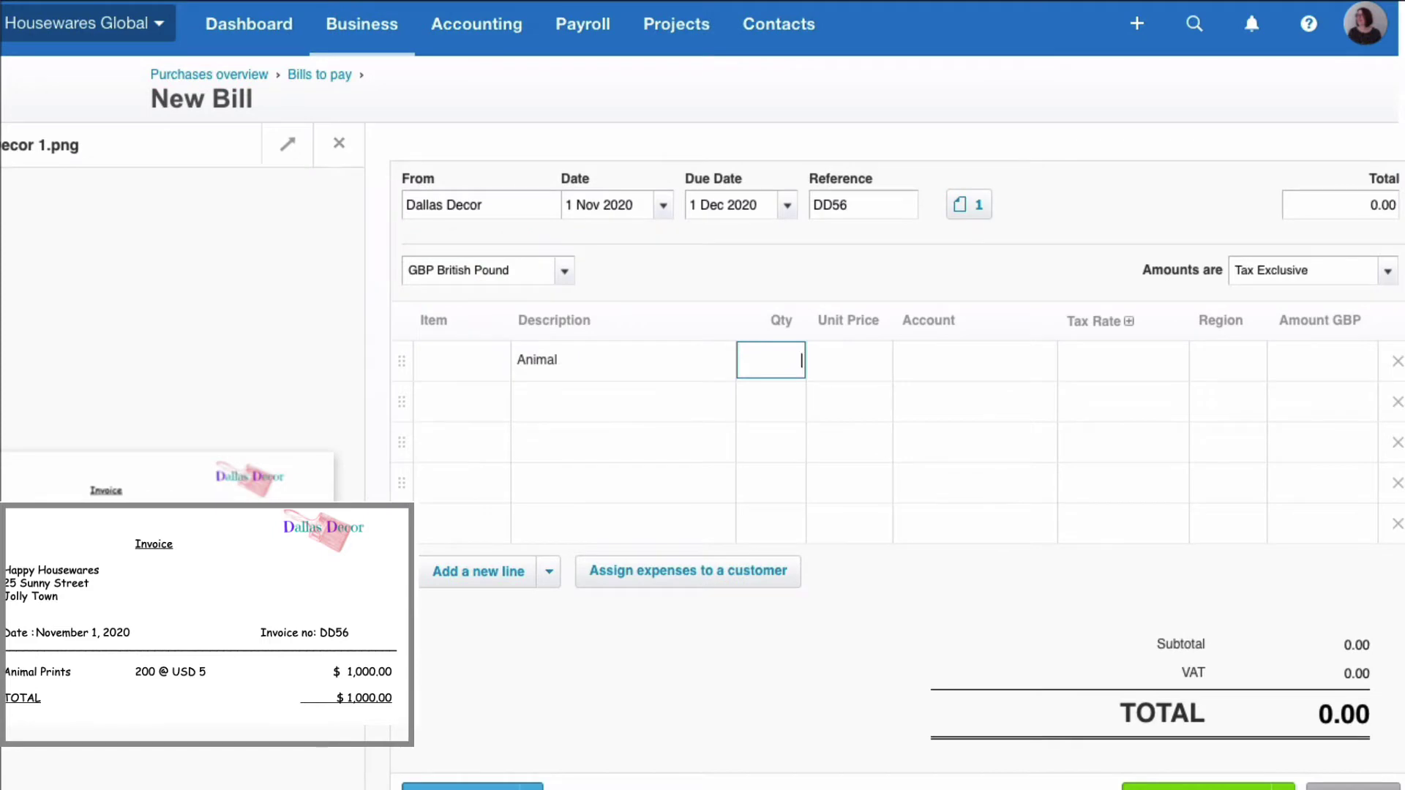
pyautogui.write('200')
pyautogui.press('Tab')
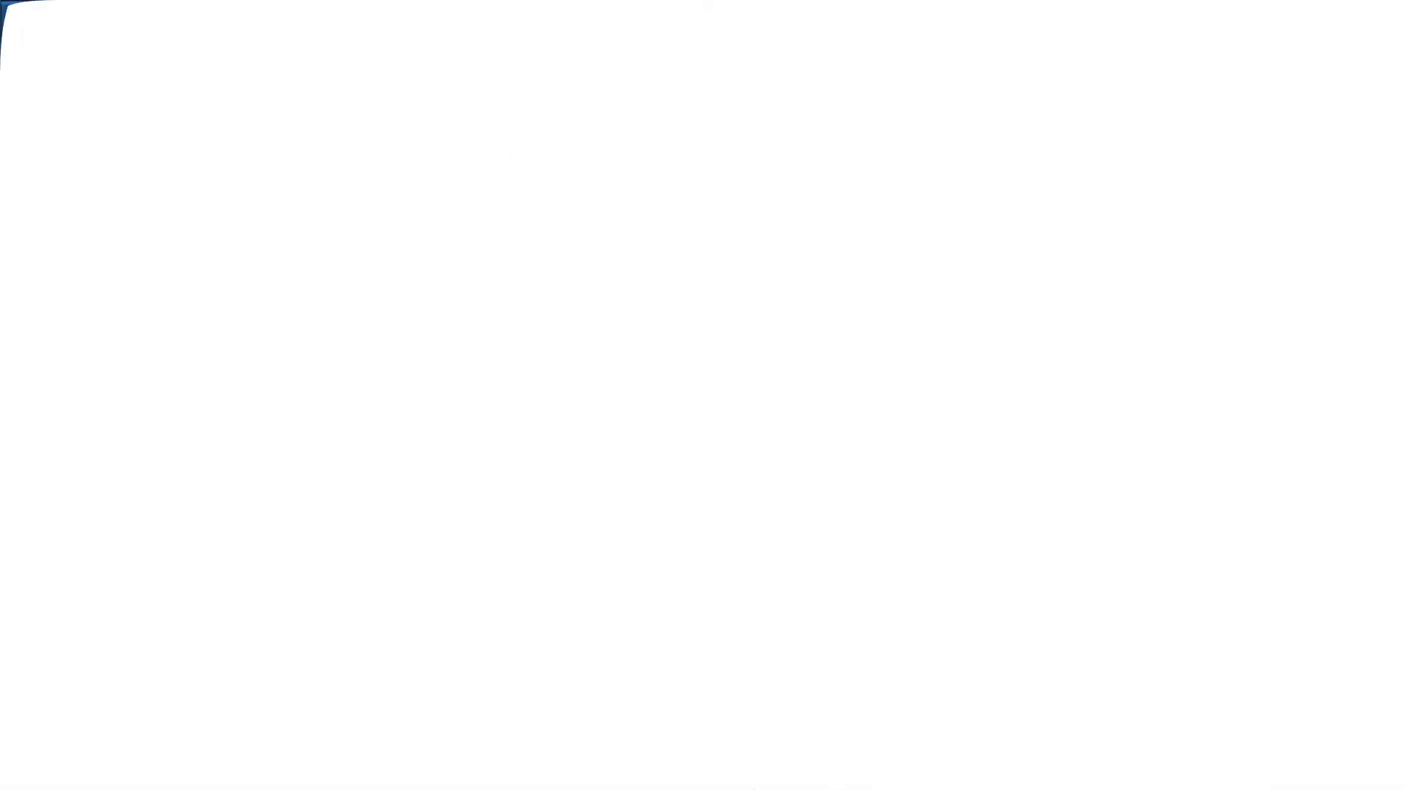
# - Enter 773/200 as the line's unit price, giving 3.865 each
pyautogui.click(862, 359)
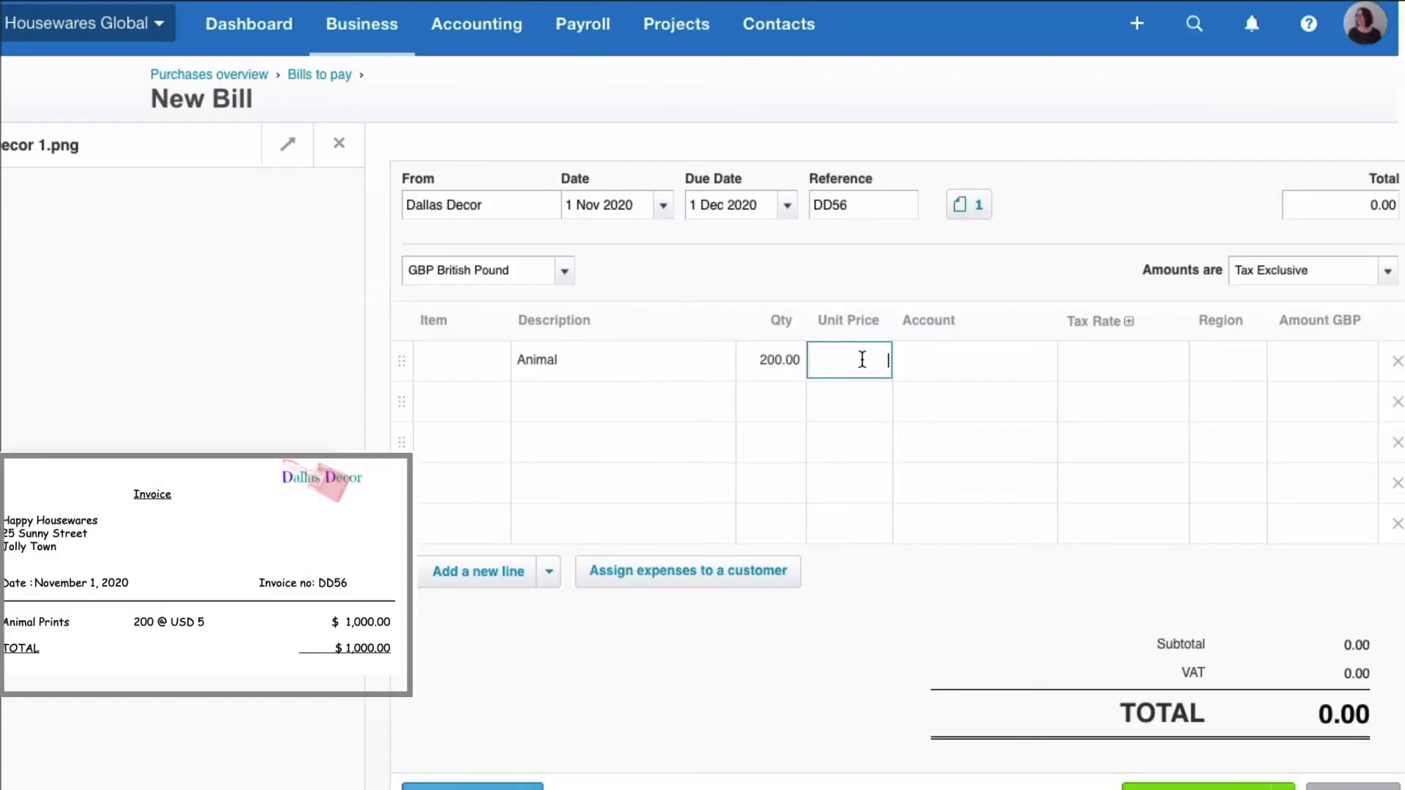
pyautogui.write('77')
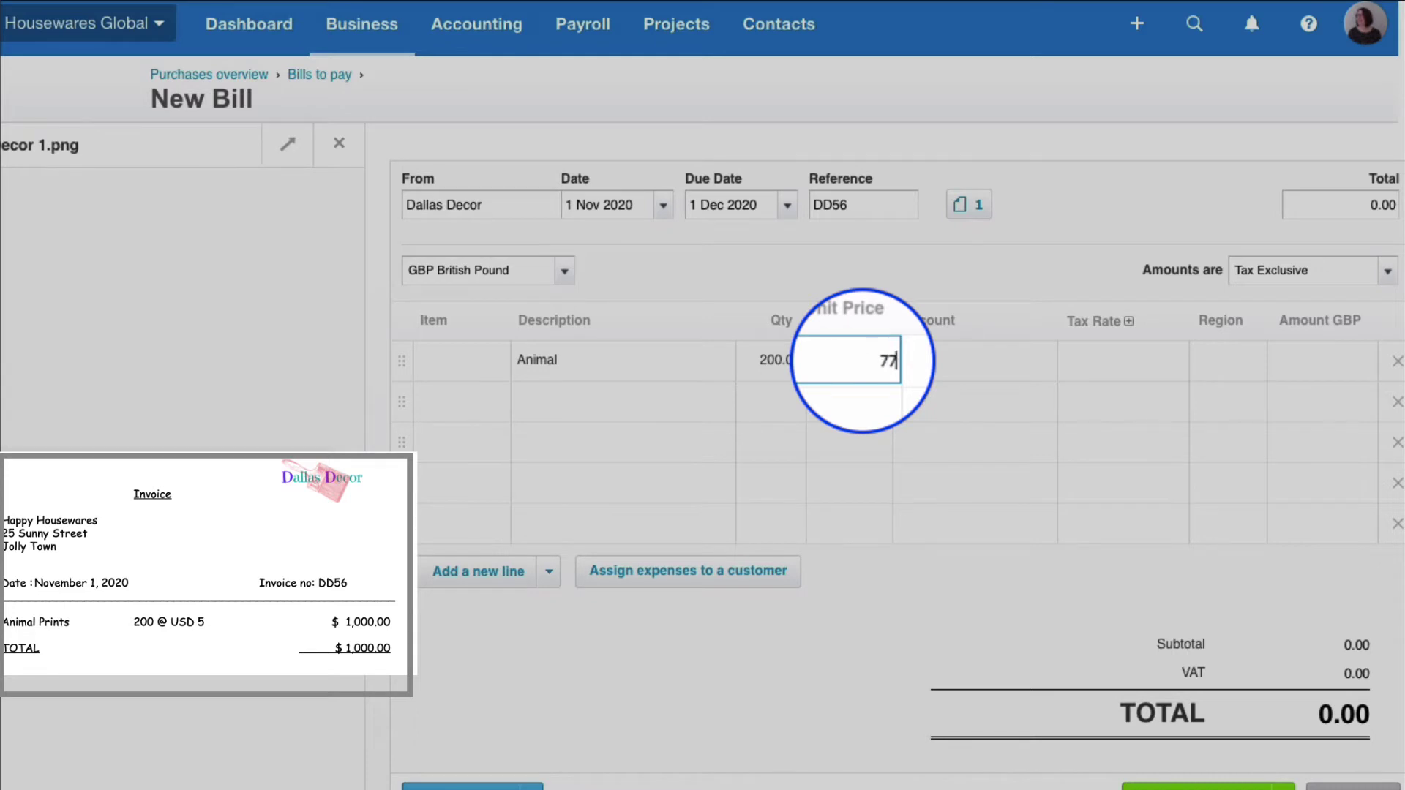
pyautogui.write('3/200')
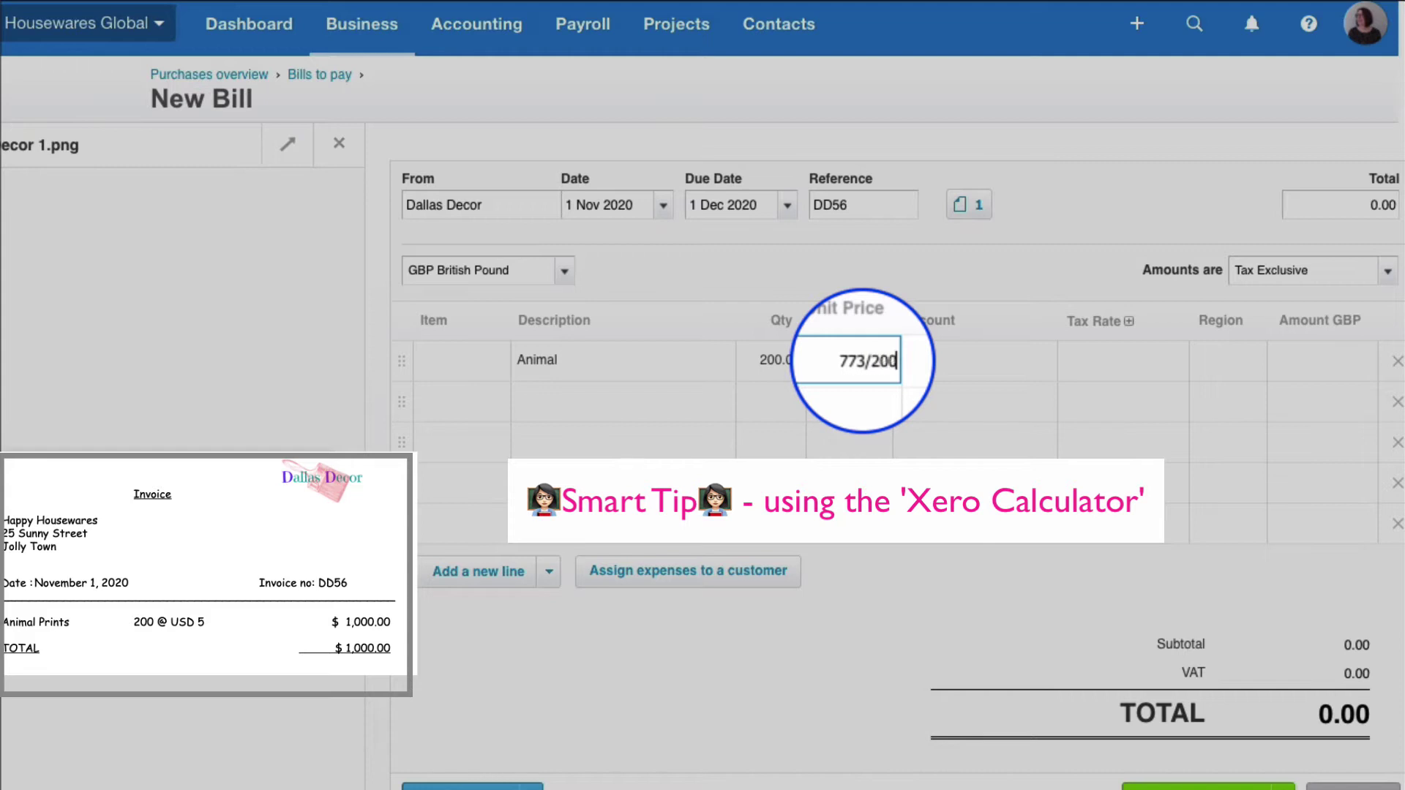
pyautogui.press('Tab')
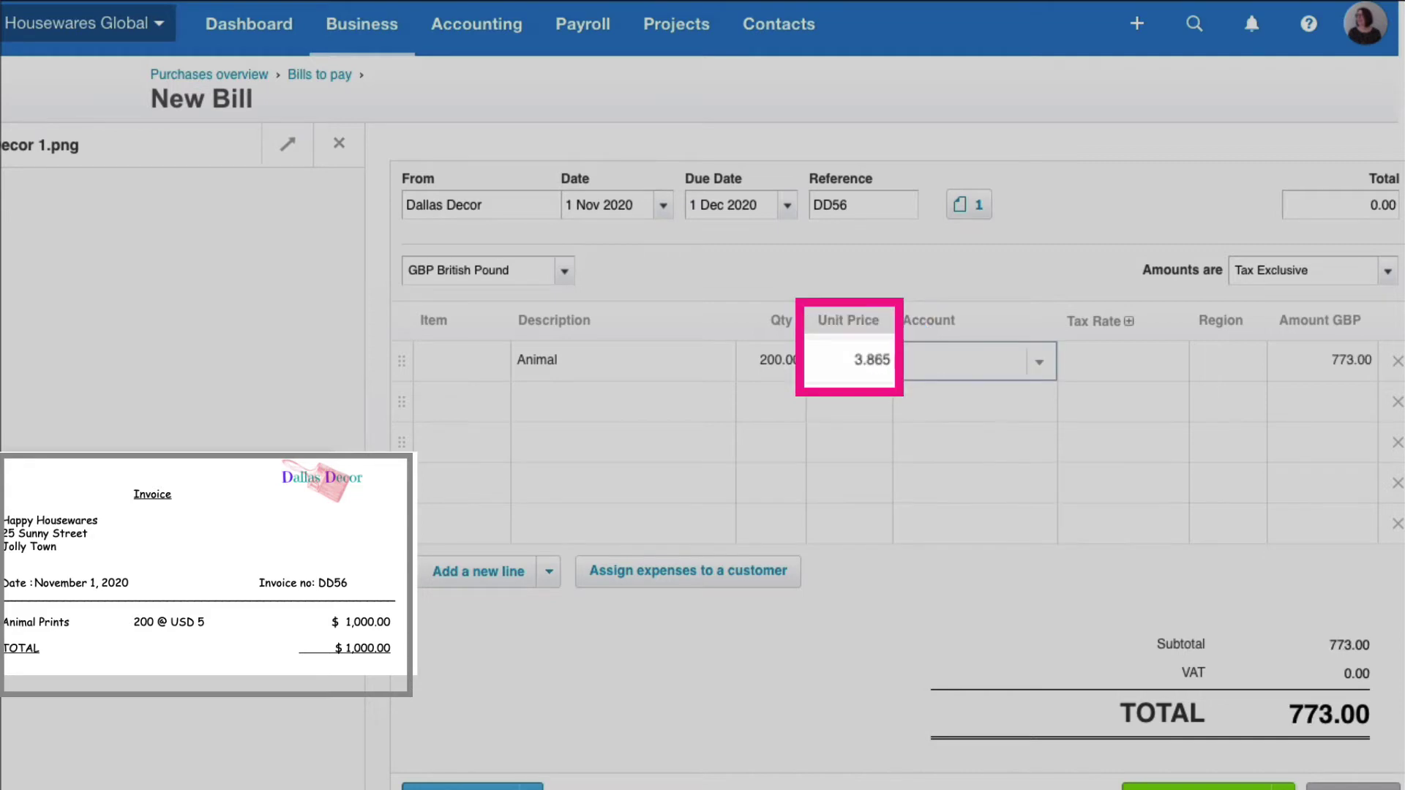
# - Code the line to 310 - Cost of Goods Sold with Zero Rated Expenses tax
pyautogui.click(958, 361)
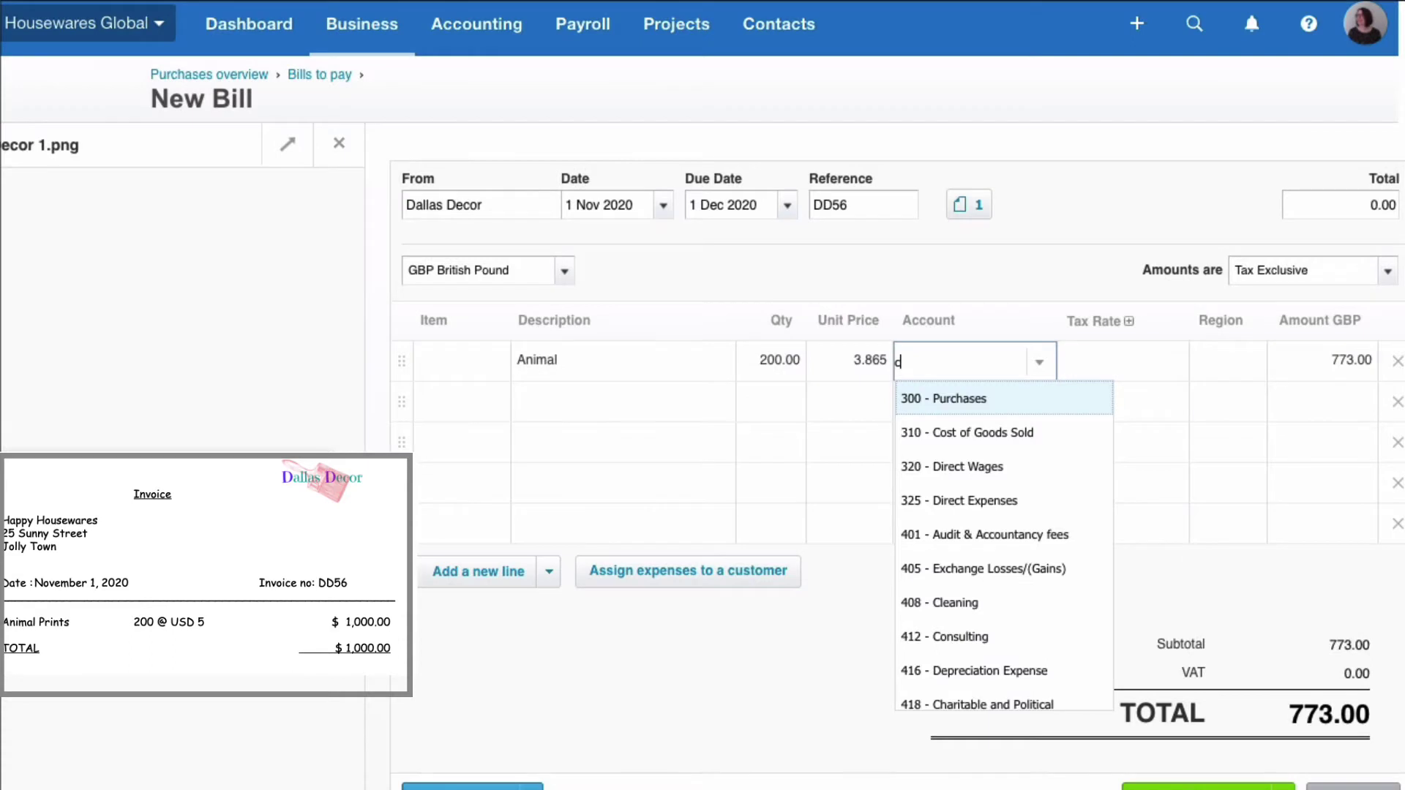
pyautogui.click(976, 431)
pyautogui.click(1171, 362)
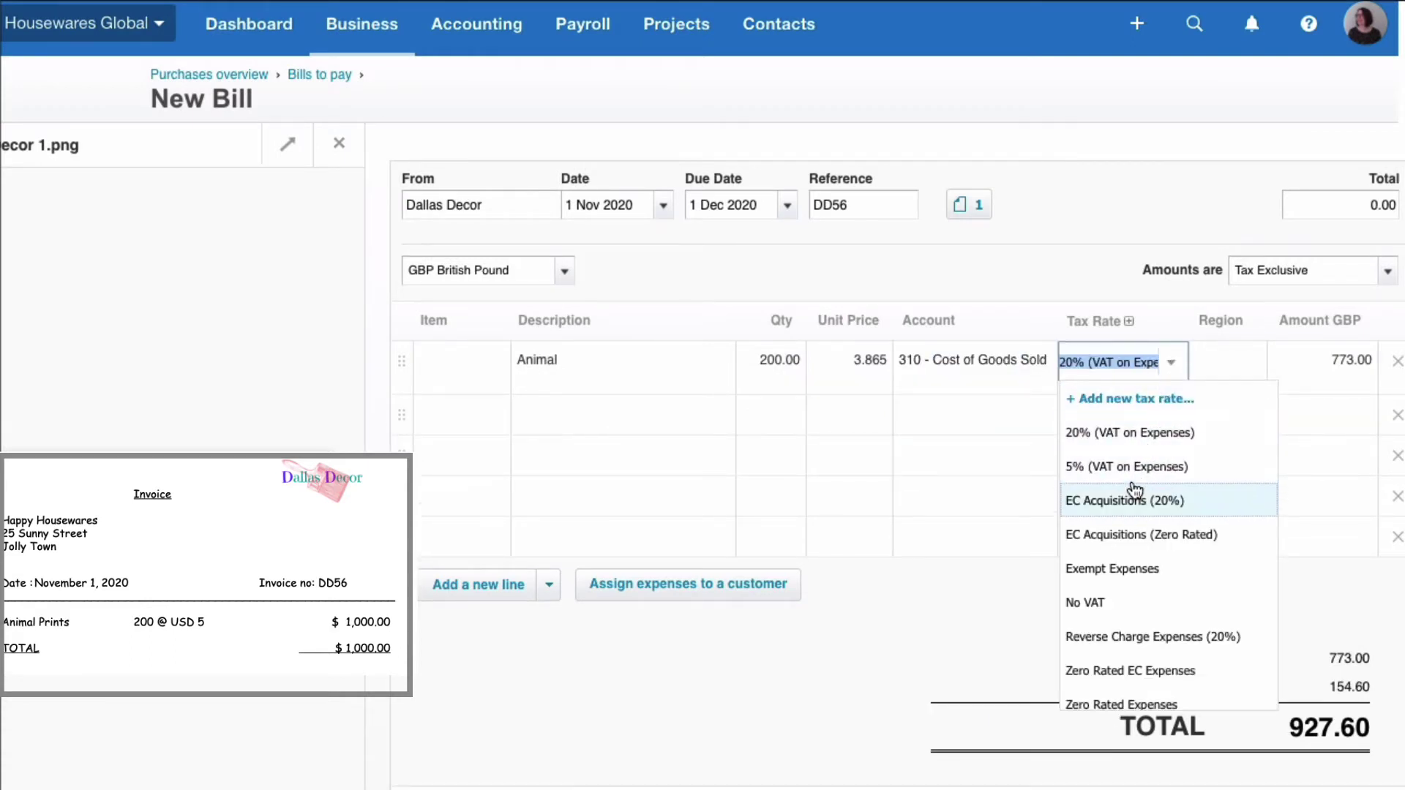
pyautogui.scroll(-1, 1134, 490)
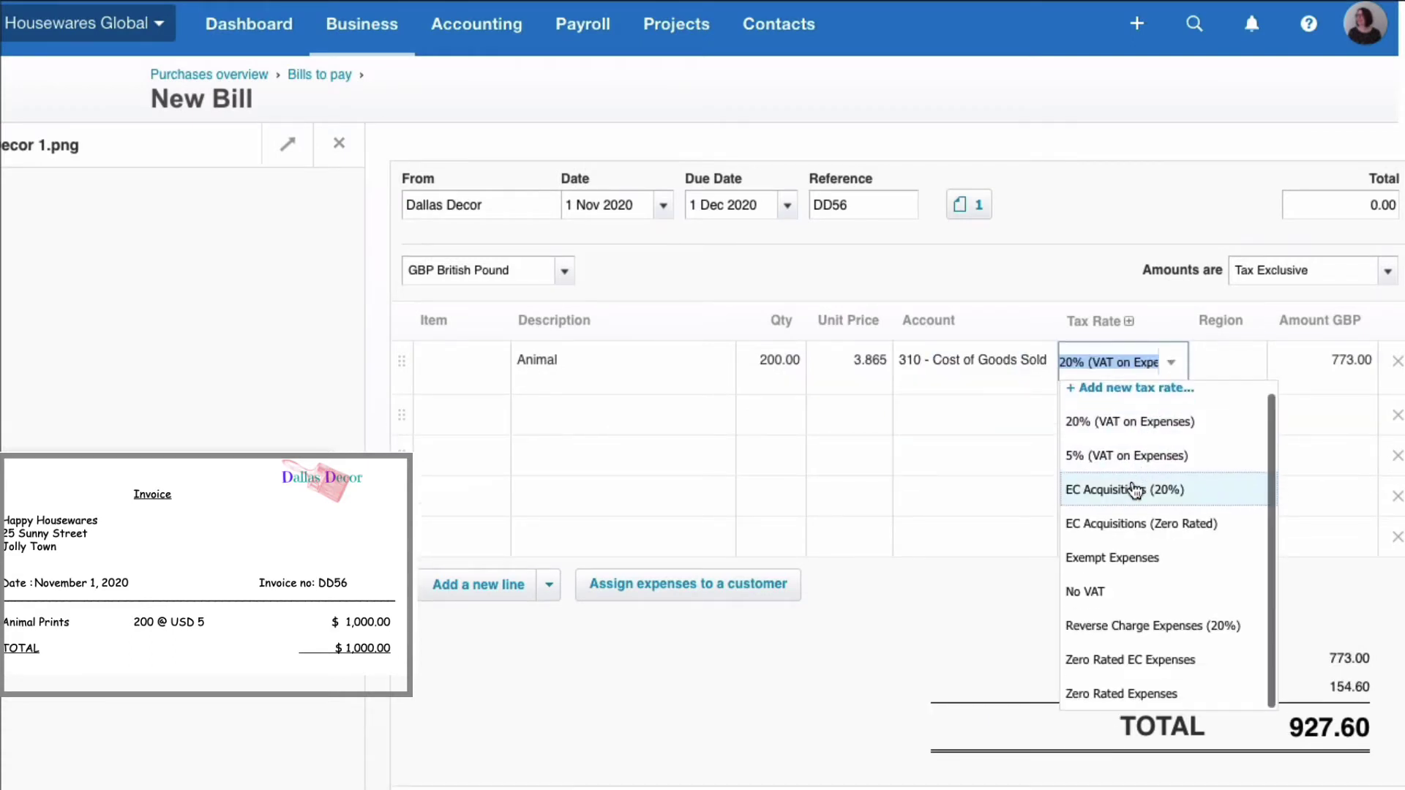
pyautogui.click(1108, 692)
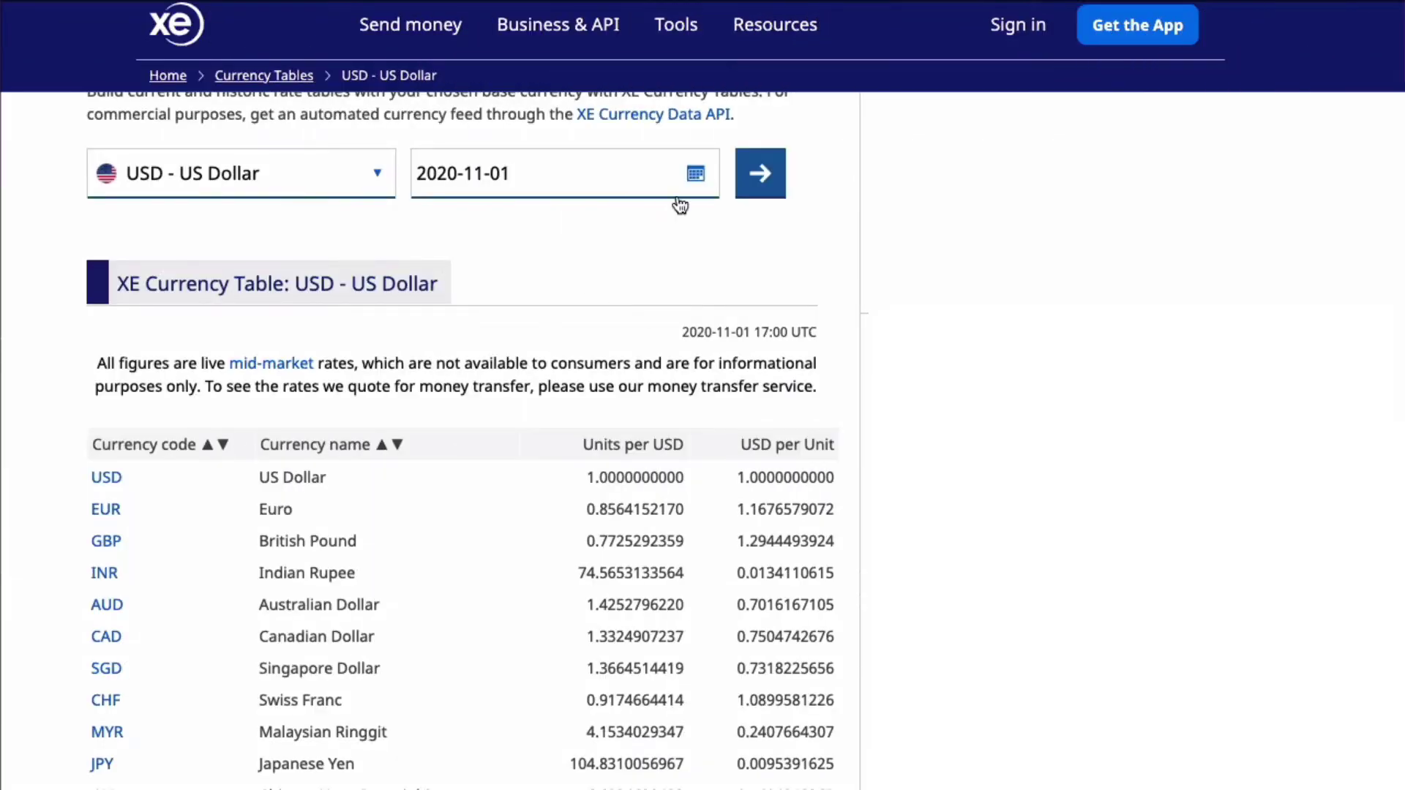
# - Change the XE USD rate table date to 1 December 2020
pyautogui.click(695, 176)
pyautogui.click(708, 221)
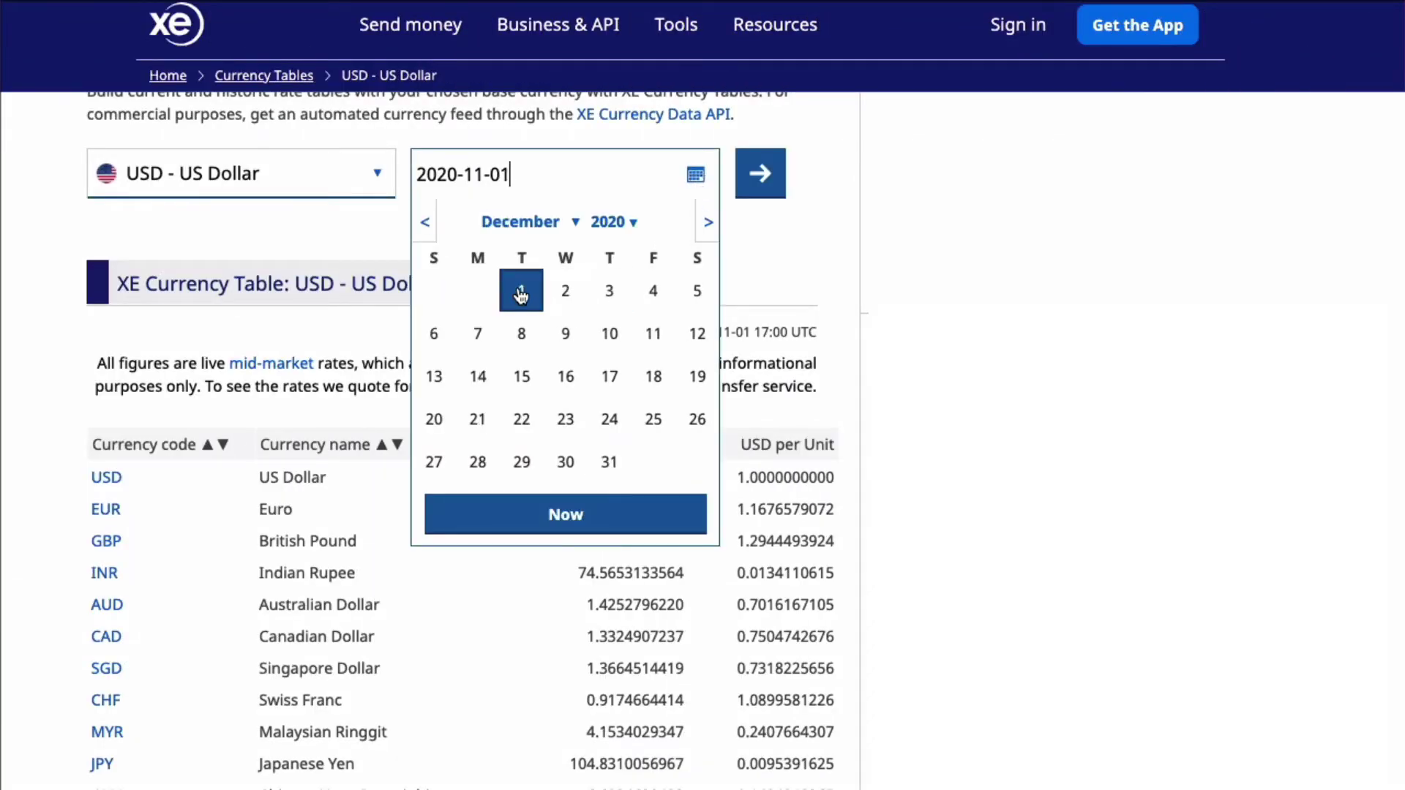
pyautogui.click(522, 290)
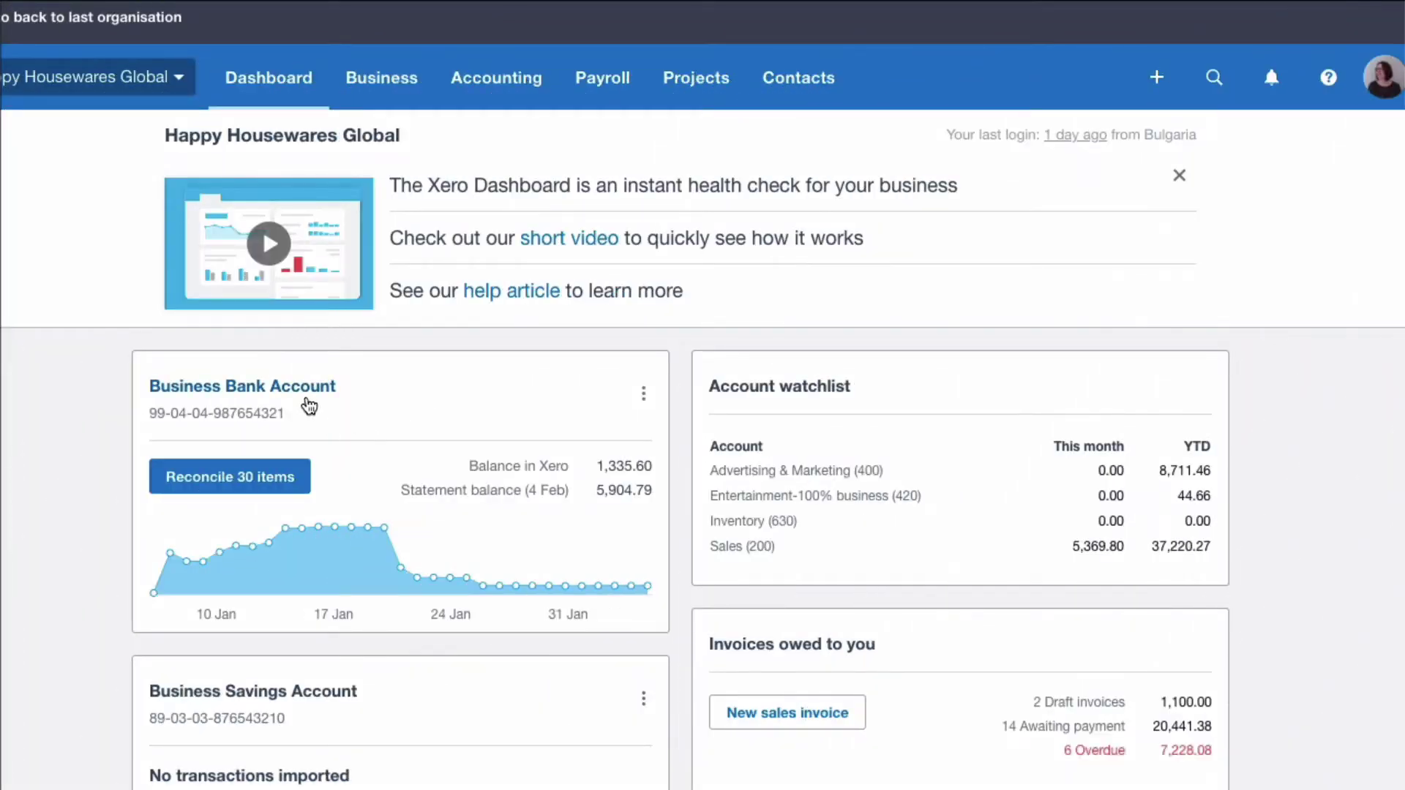
# - Note 'Invoice £773, Bank charges £15, Exchange gain £26' on the 762.00 Dallas Decor line
pyautogui.click(241, 478)
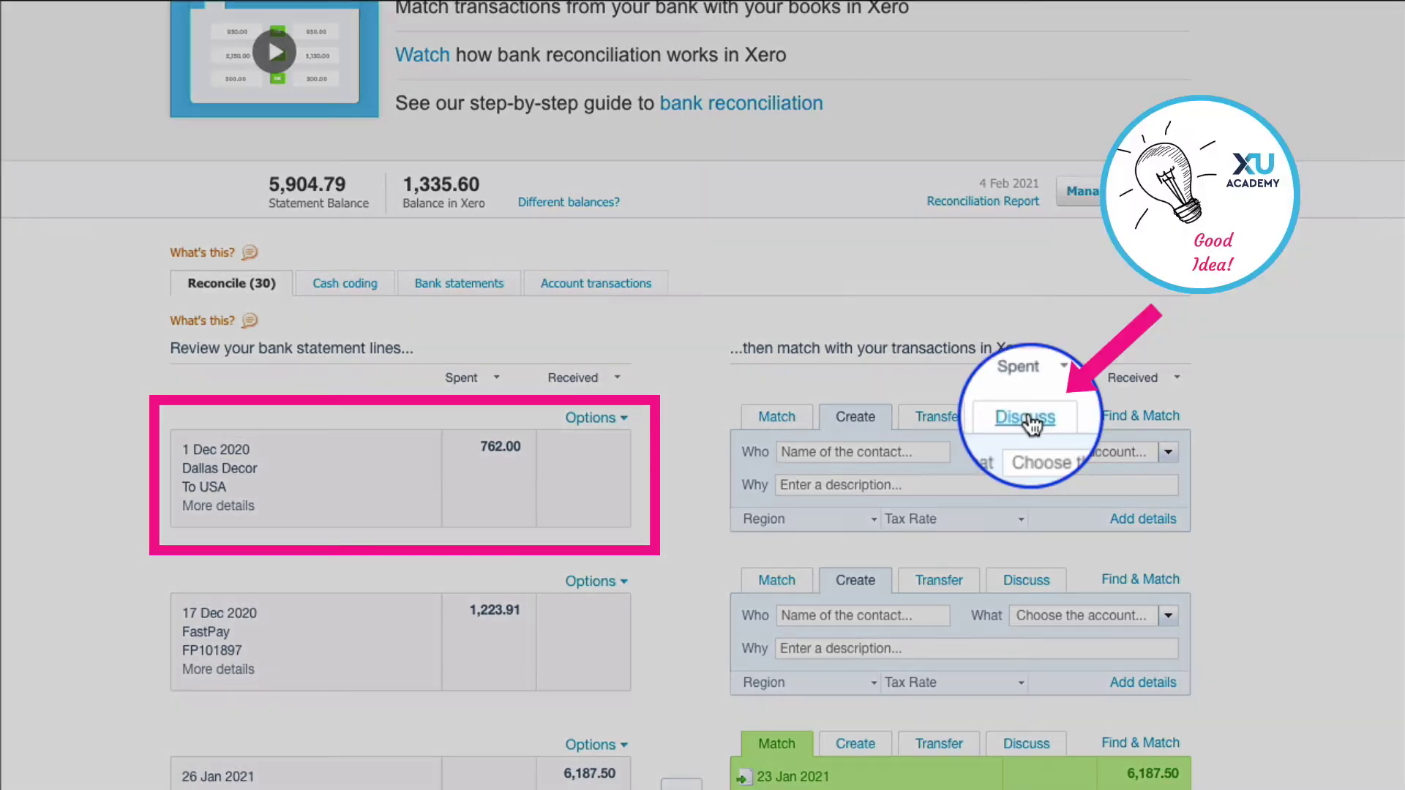
pyautogui.click(1036, 418)
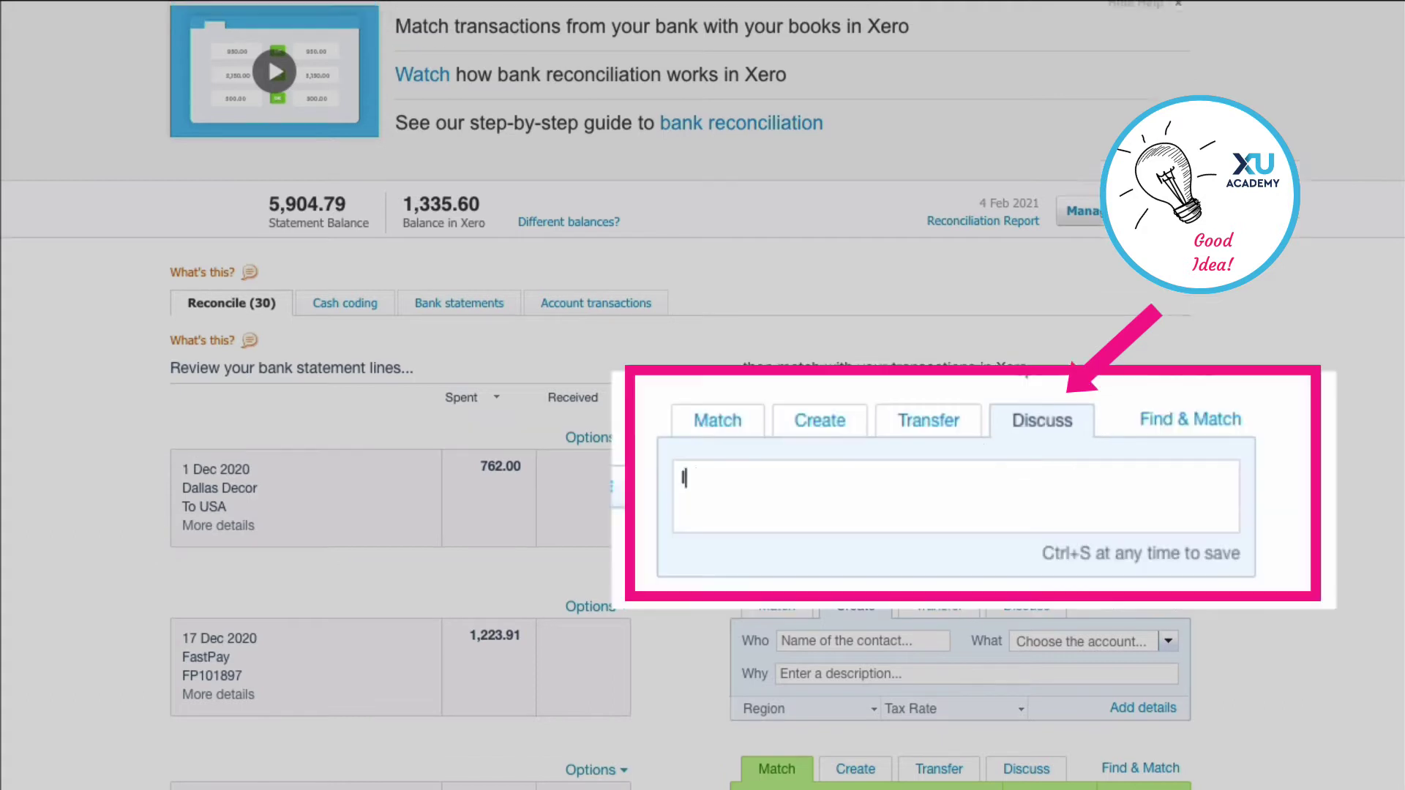
pyautogui.write('Invoice')
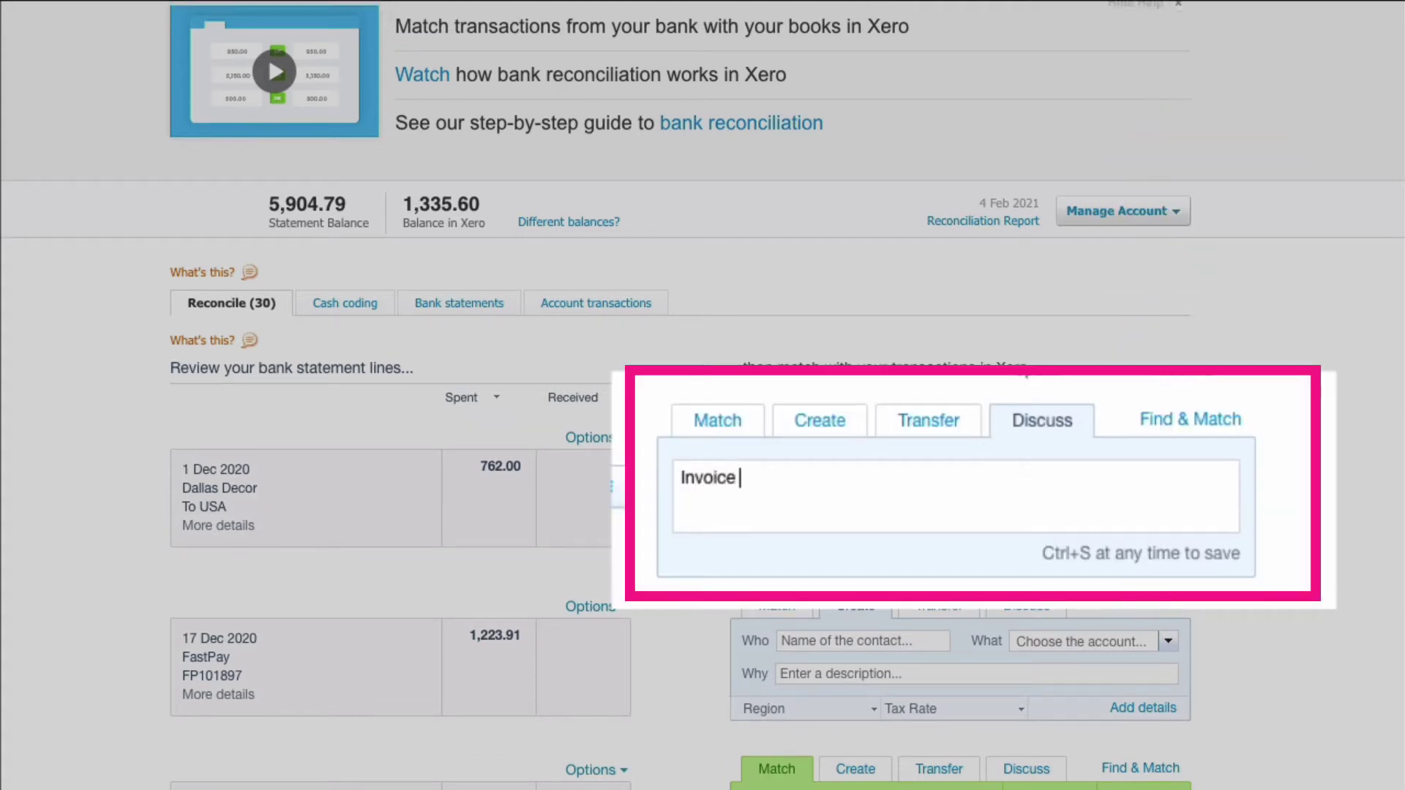
pyautogui.write(' £773')
pyautogui.press('Return')
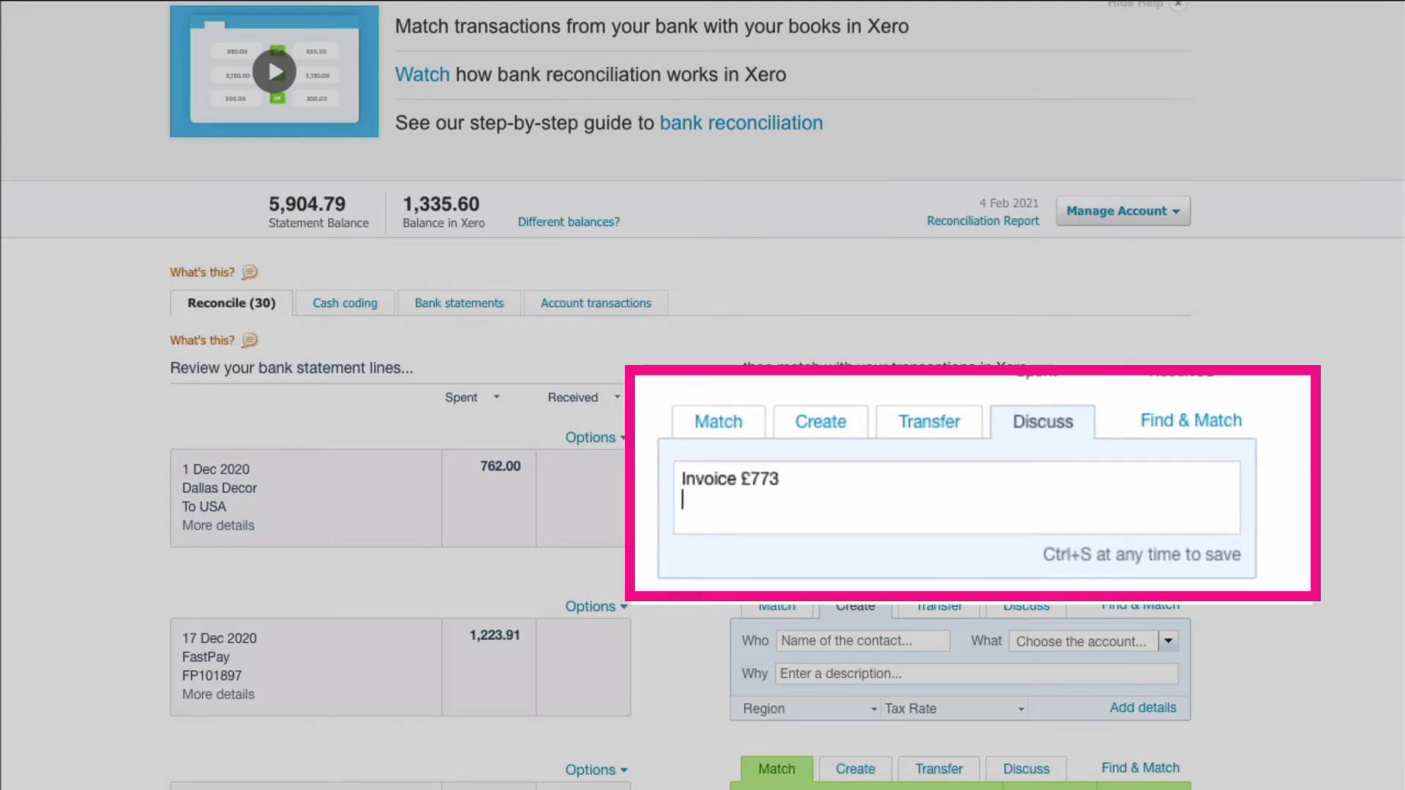
pyautogui.write('Bank charges £15')
pyautogui.press('Return')
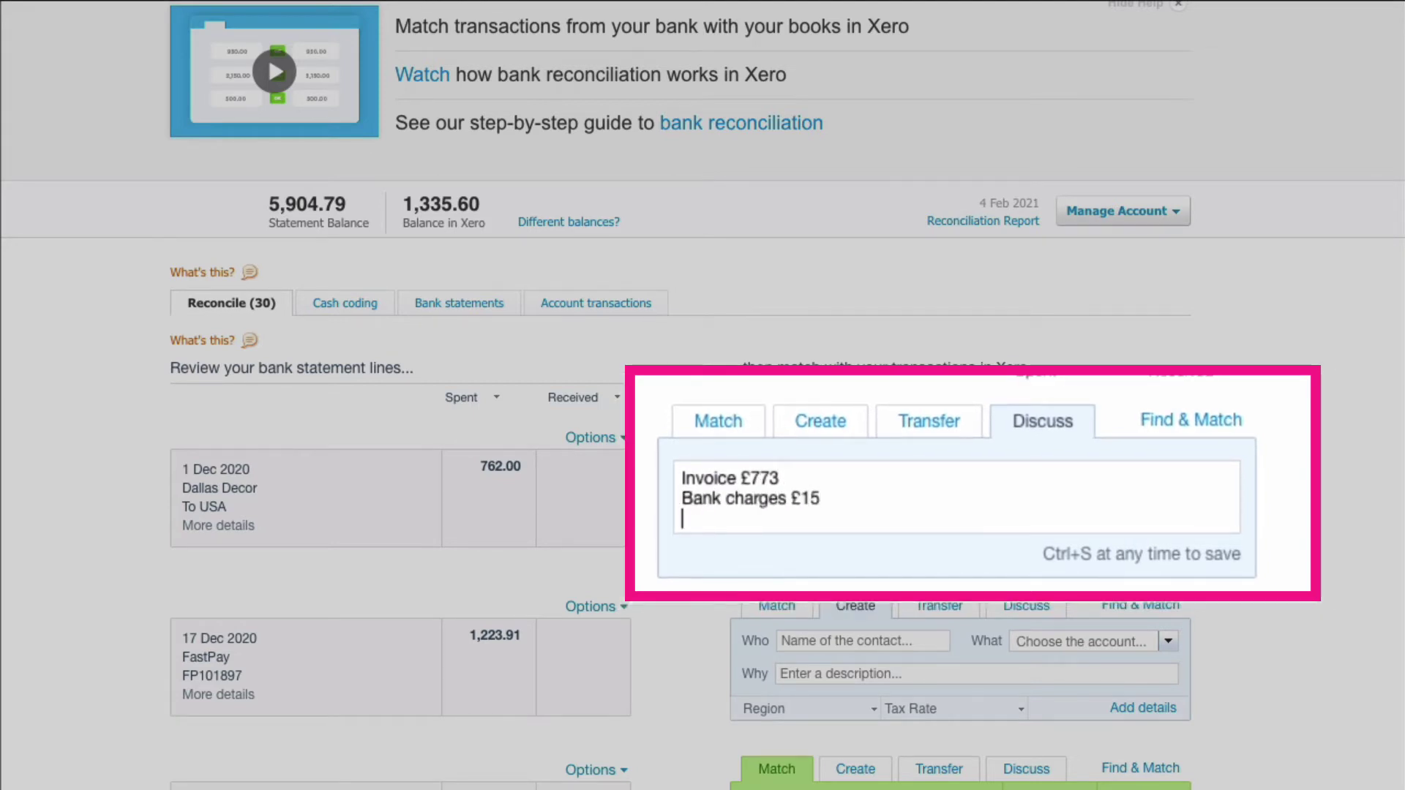
pyautogui.write('Exchange')
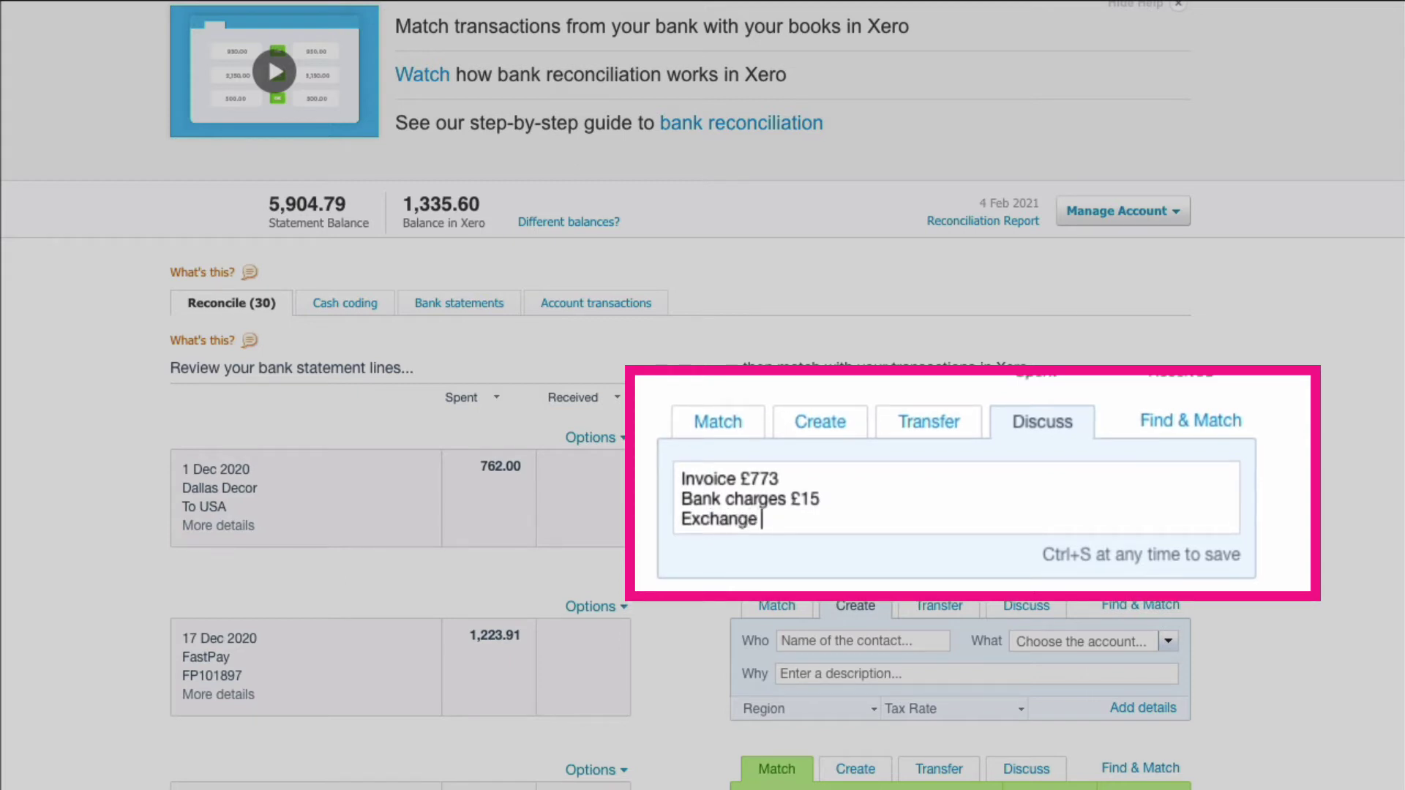
pyautogui.write(' gain')
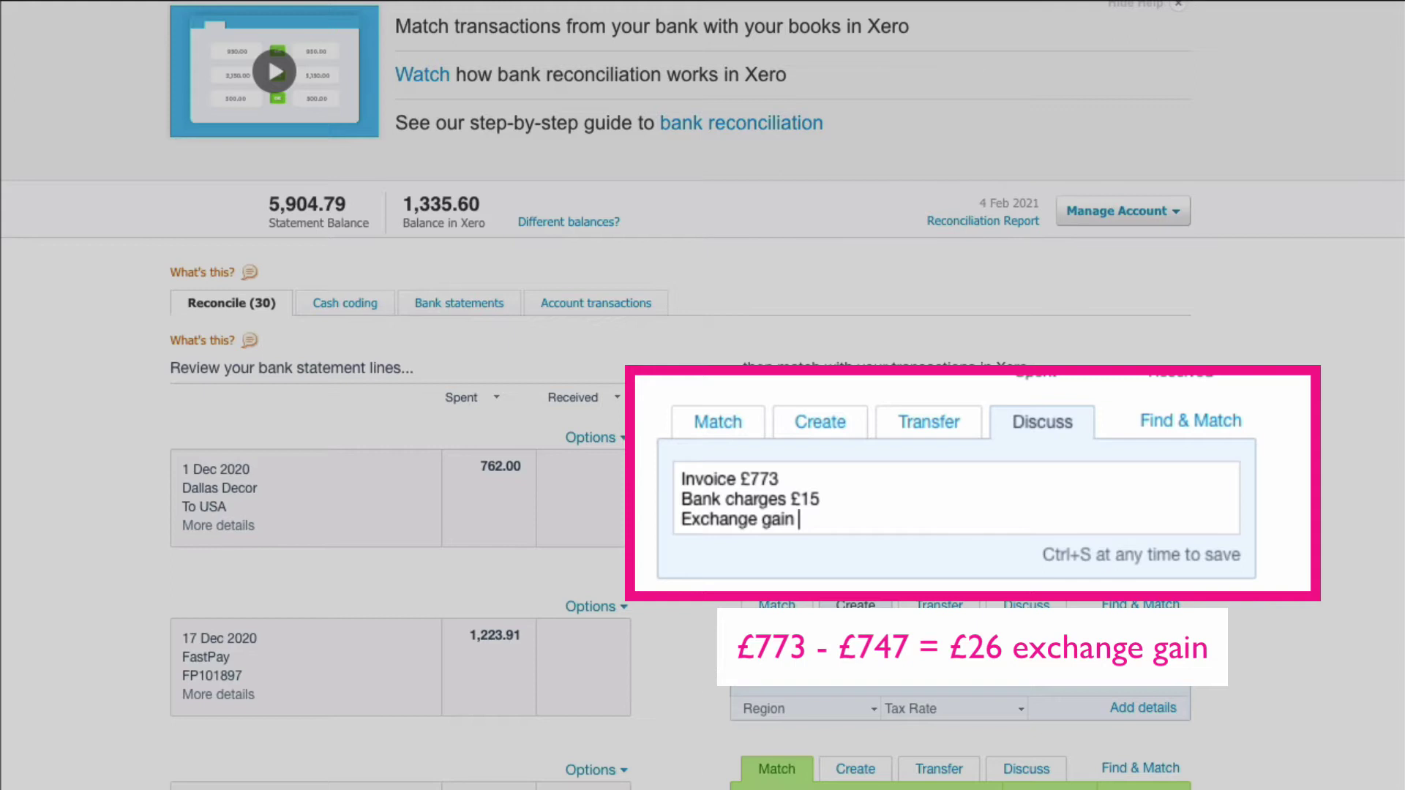
pyautogui.write('£26')
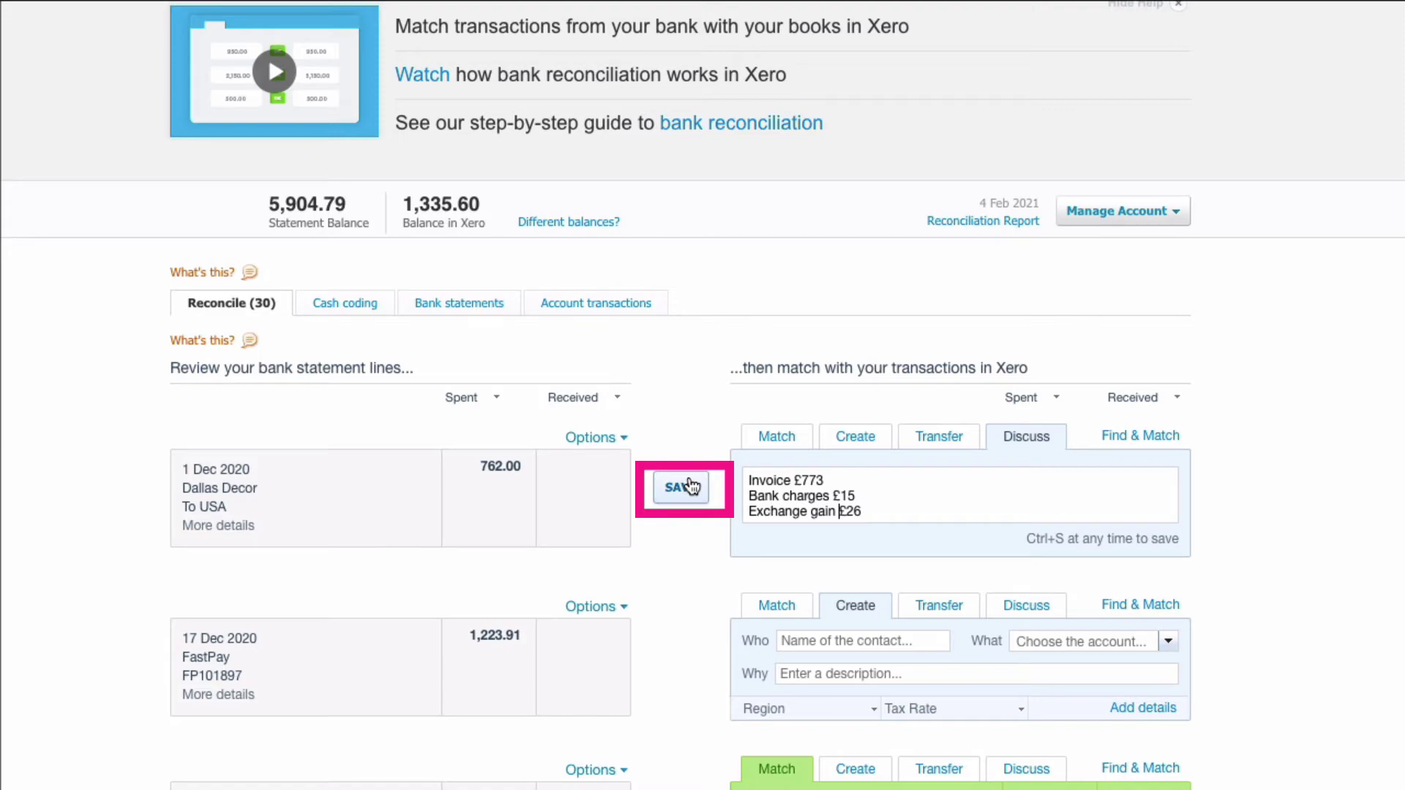
pyautogui.click(687, 486)
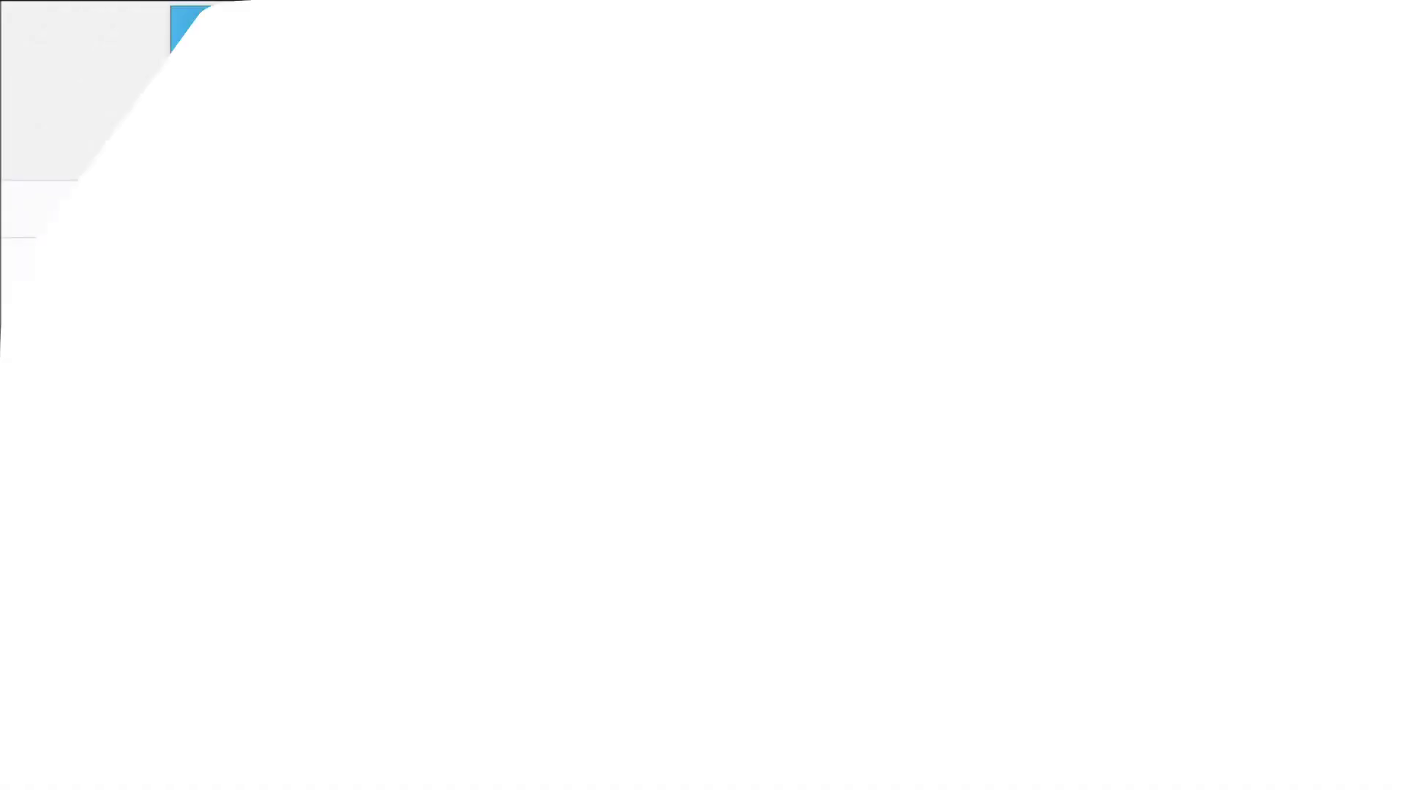
pyautogui.click(1176, 273)
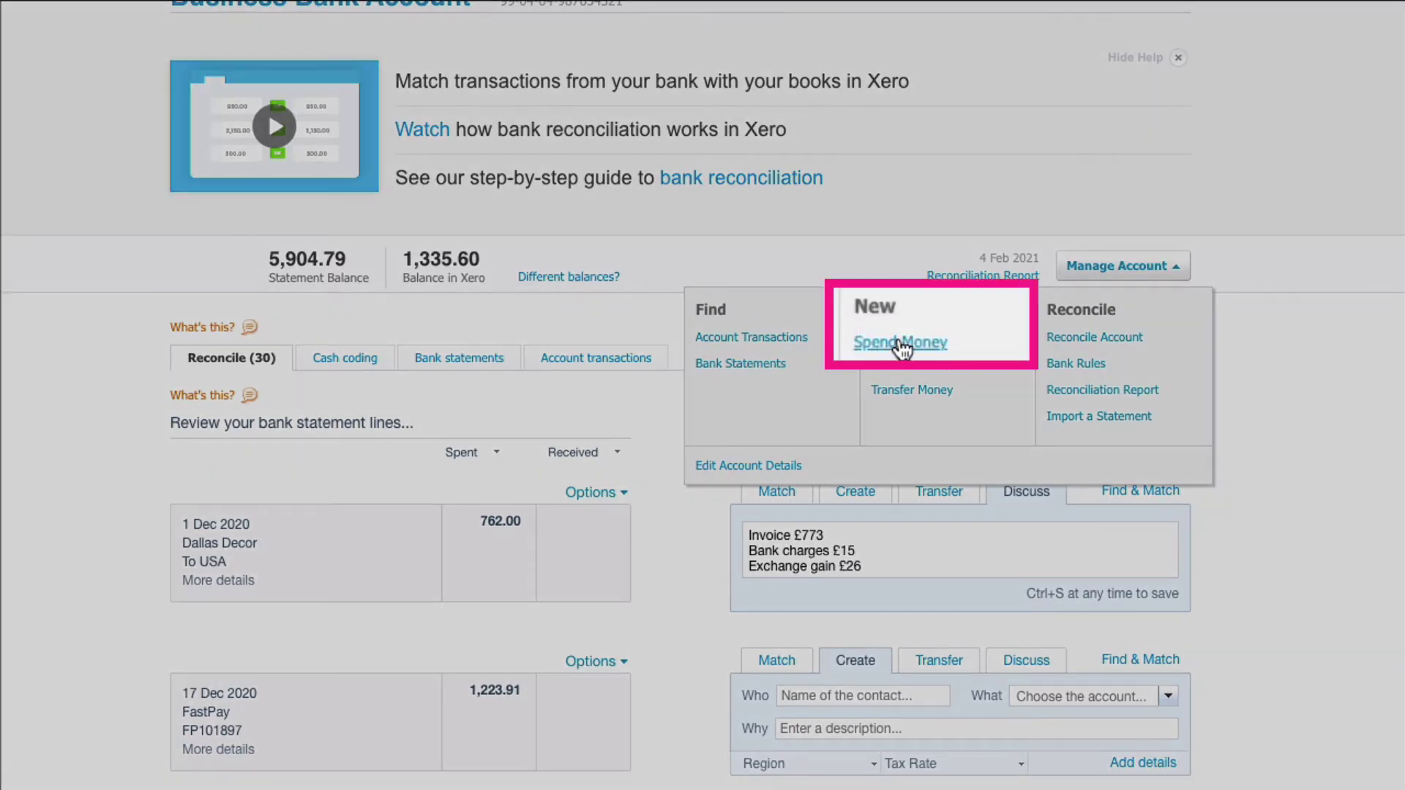
# - Start a Spend Money transaction to Dallas Decor dated 1 Dec 2020
pyautogui.click(900, 342)
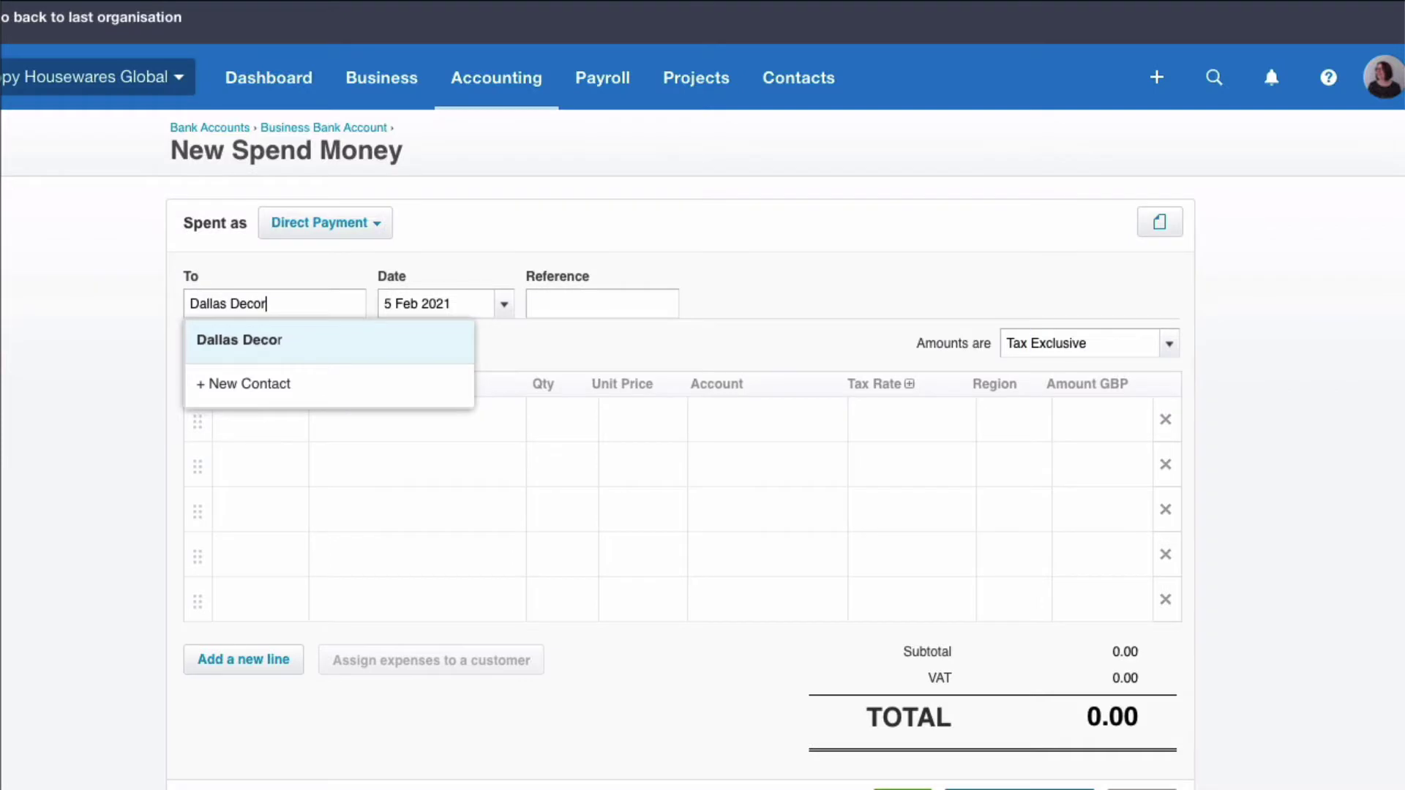
pyautogui.write('r')
pyautogui.click(239, 348)
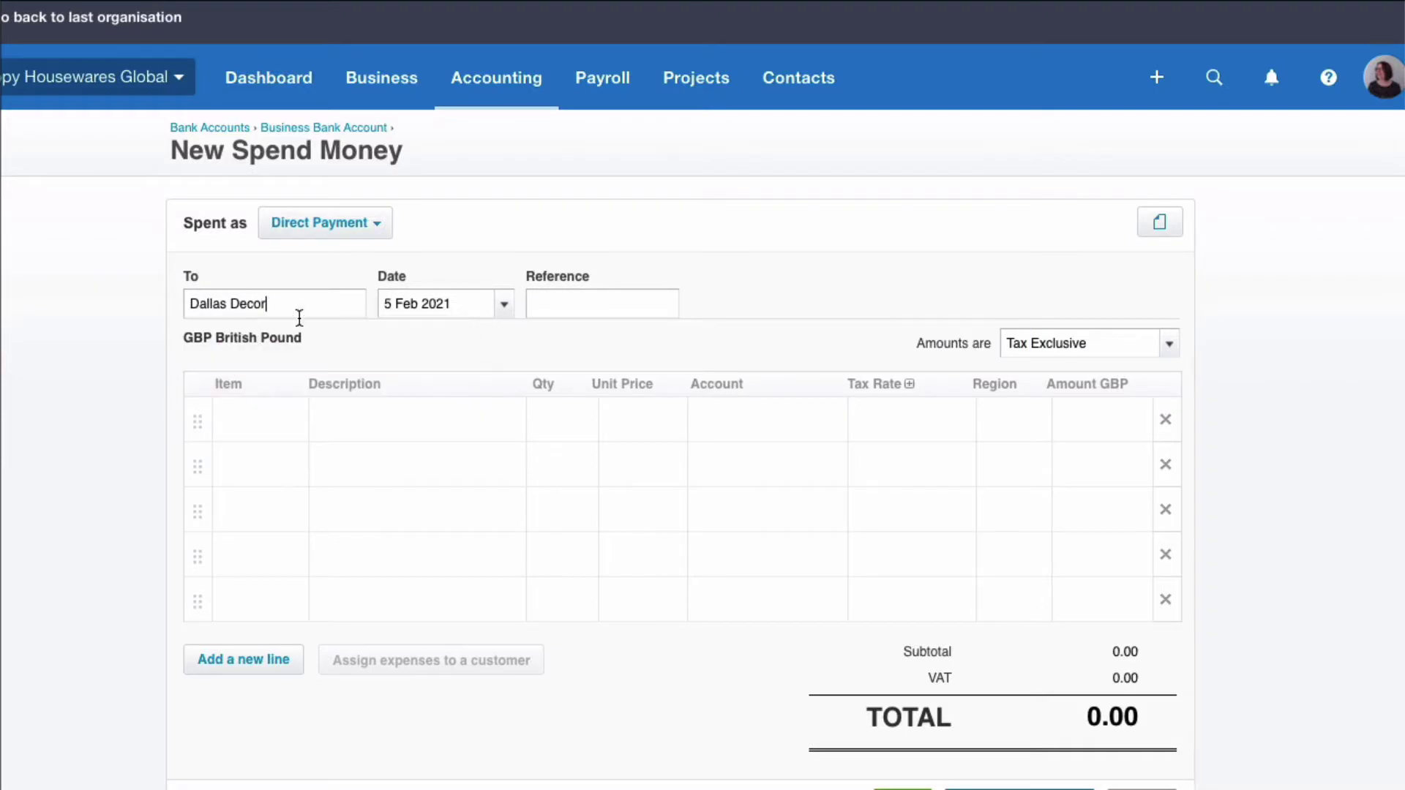
pyautogui.click(504, 303)
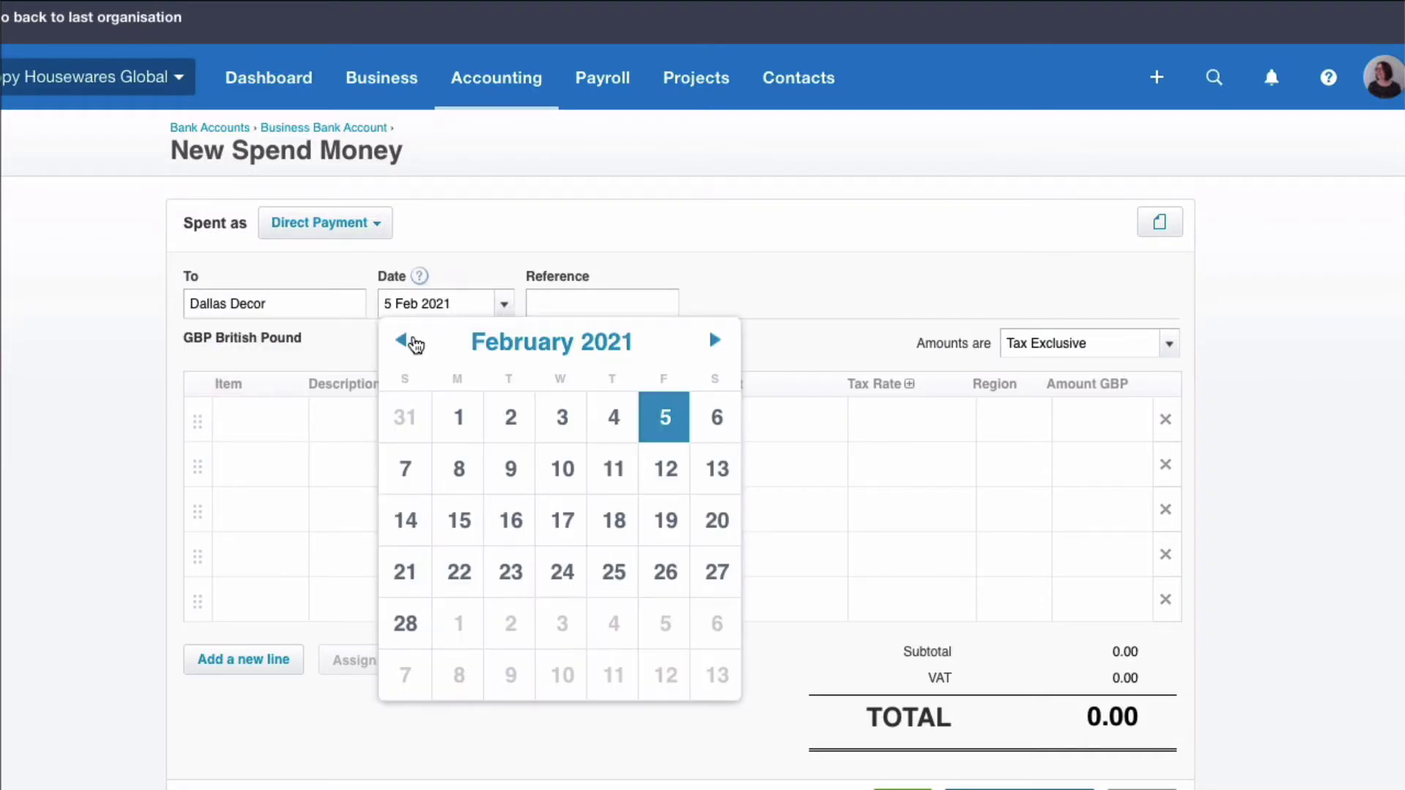
pyautogui.click(409, 342)
pyautogui.click(410, 341)
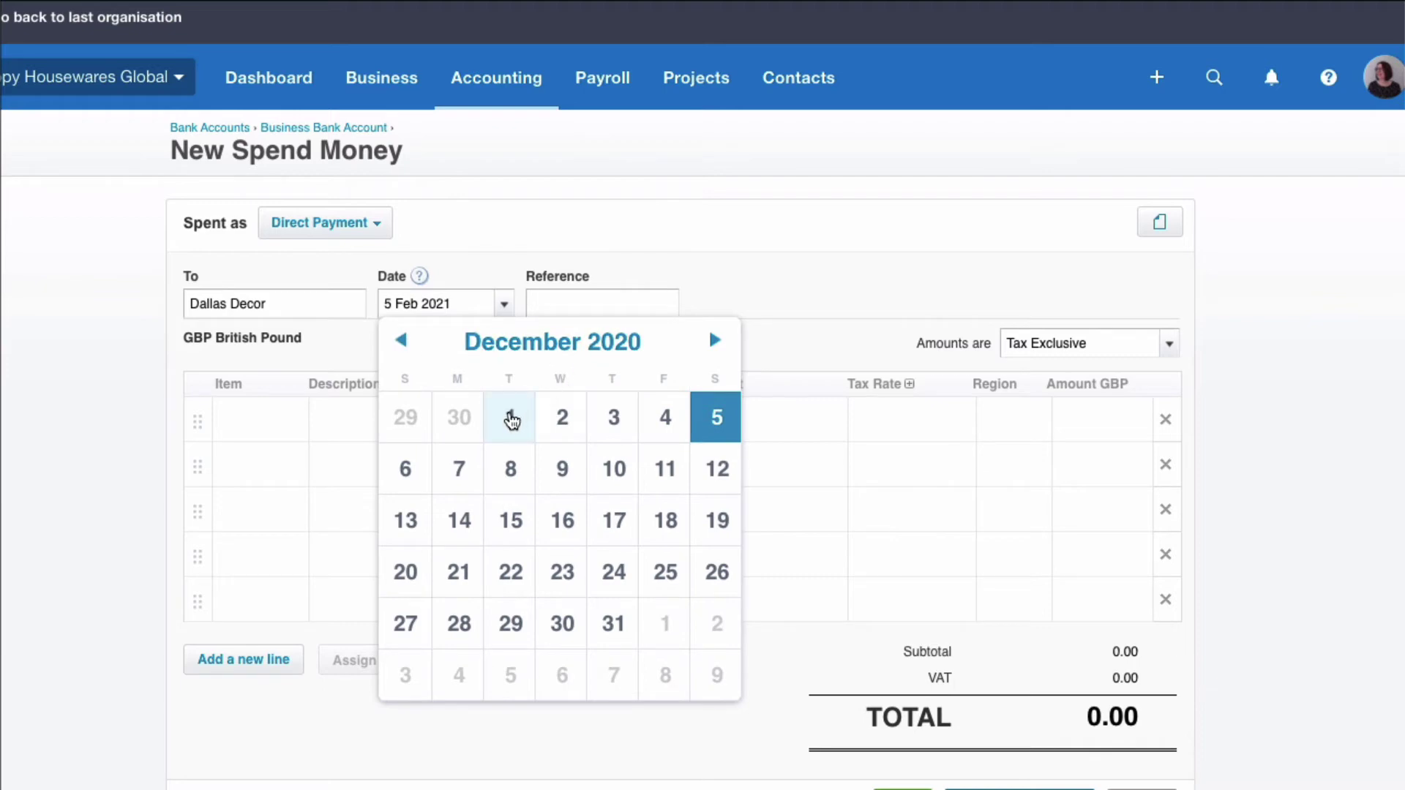
pyautogui.click(511, 420)
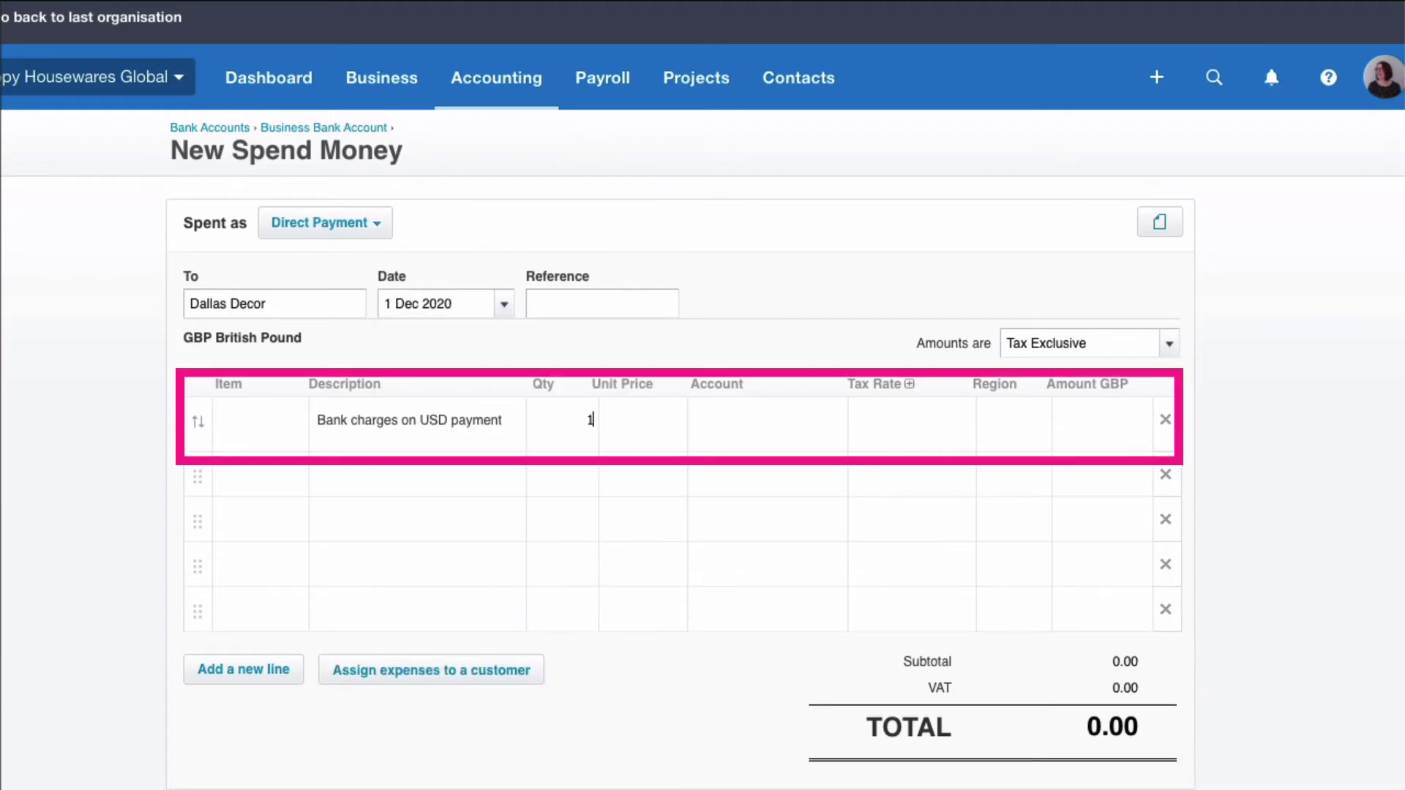
# - Enter a 15.00 line coded to 404 - Bank Fees and save the payment
pyautogui.press('Tab')
pyautogui.write('15')
pyautogui.press('Tab')
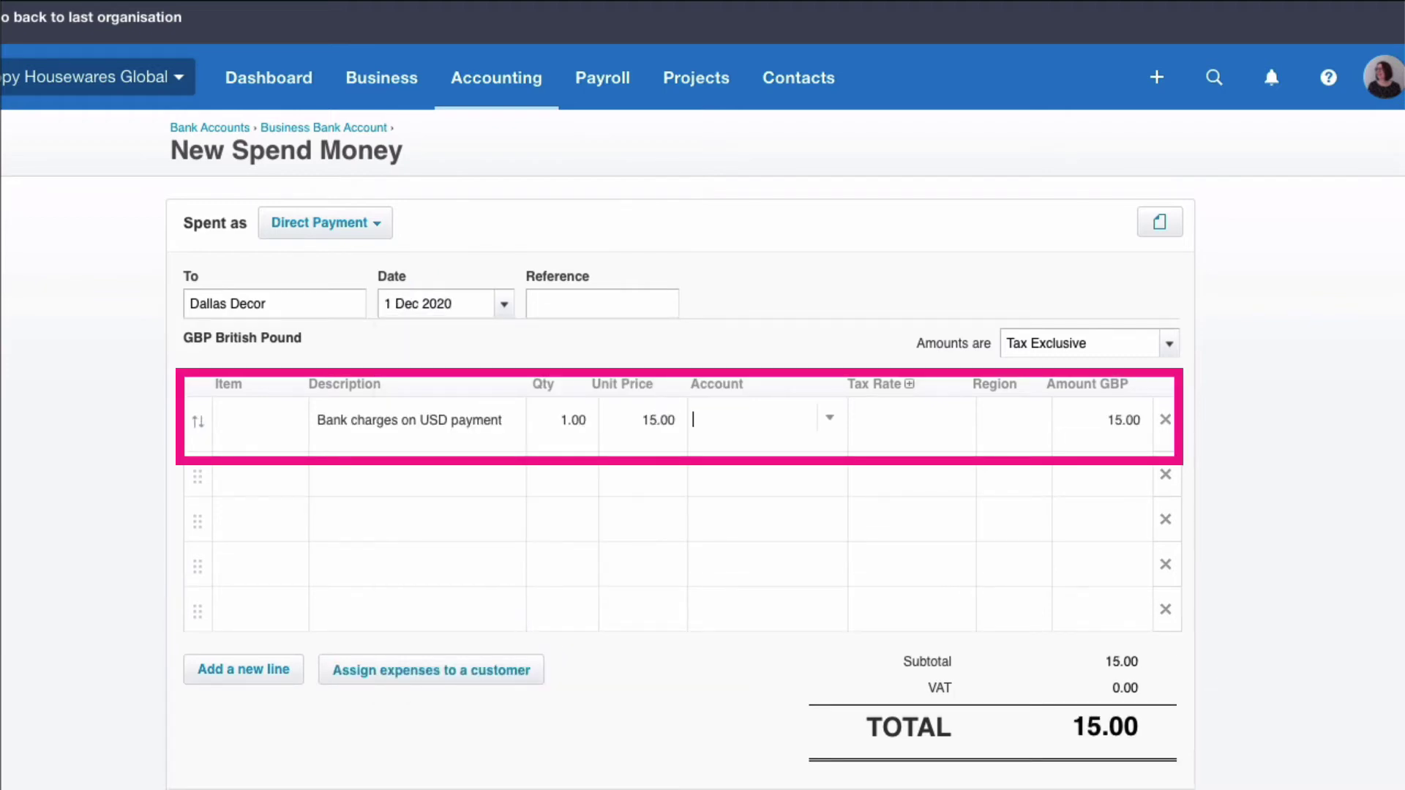
pyautogui.write('bank')
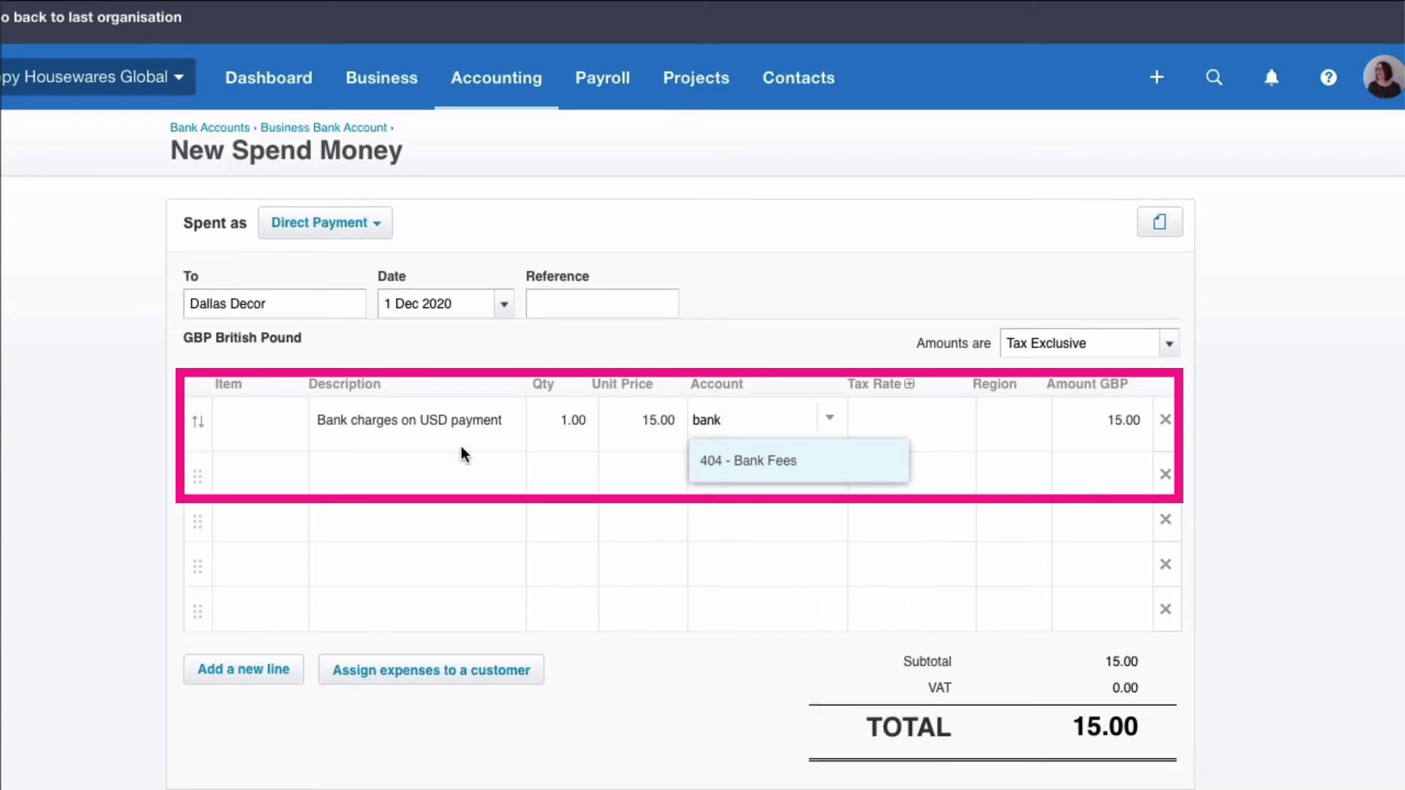
pyautogui.click(744, 461)
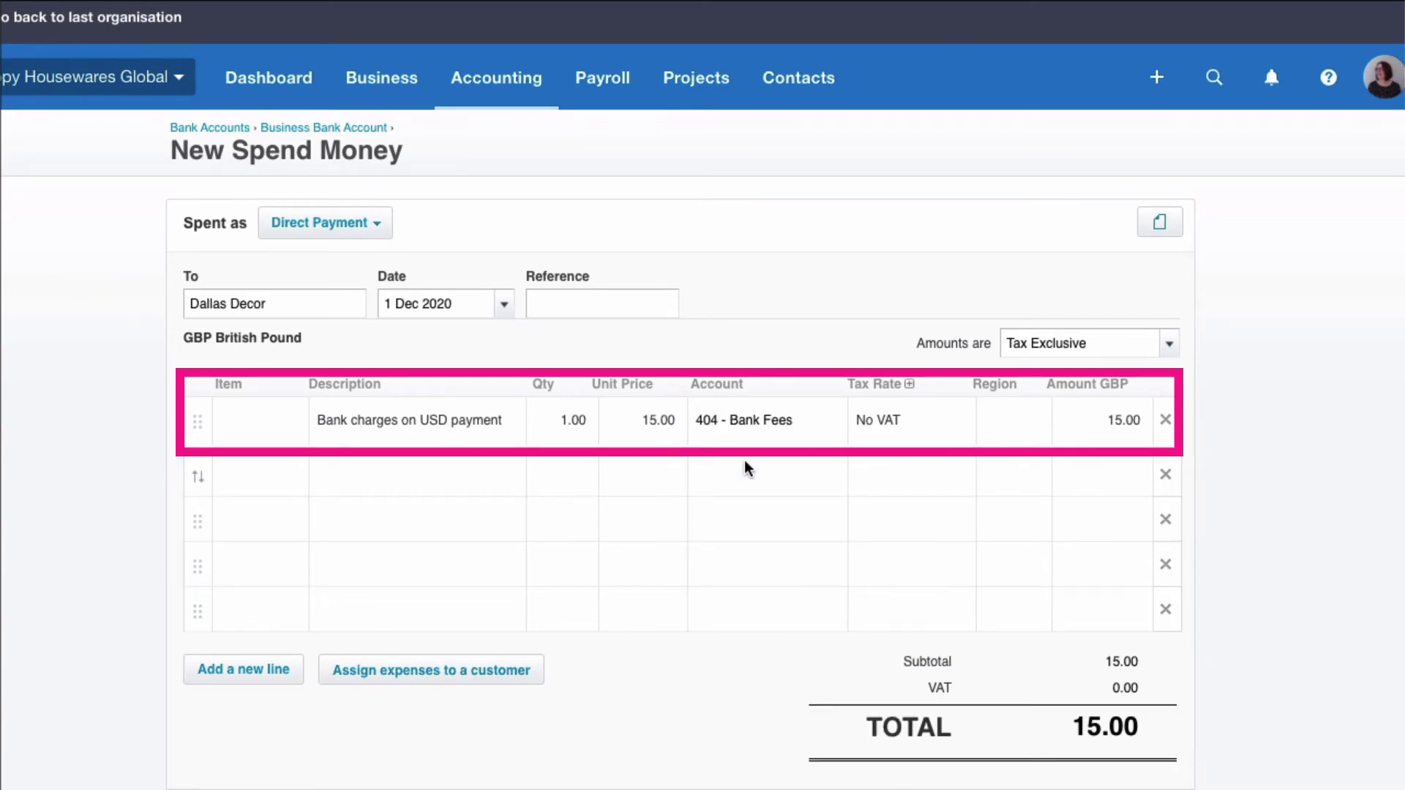
pyautogui.click(401, 468)
pyautogui.scroll(-3, 622, 526)
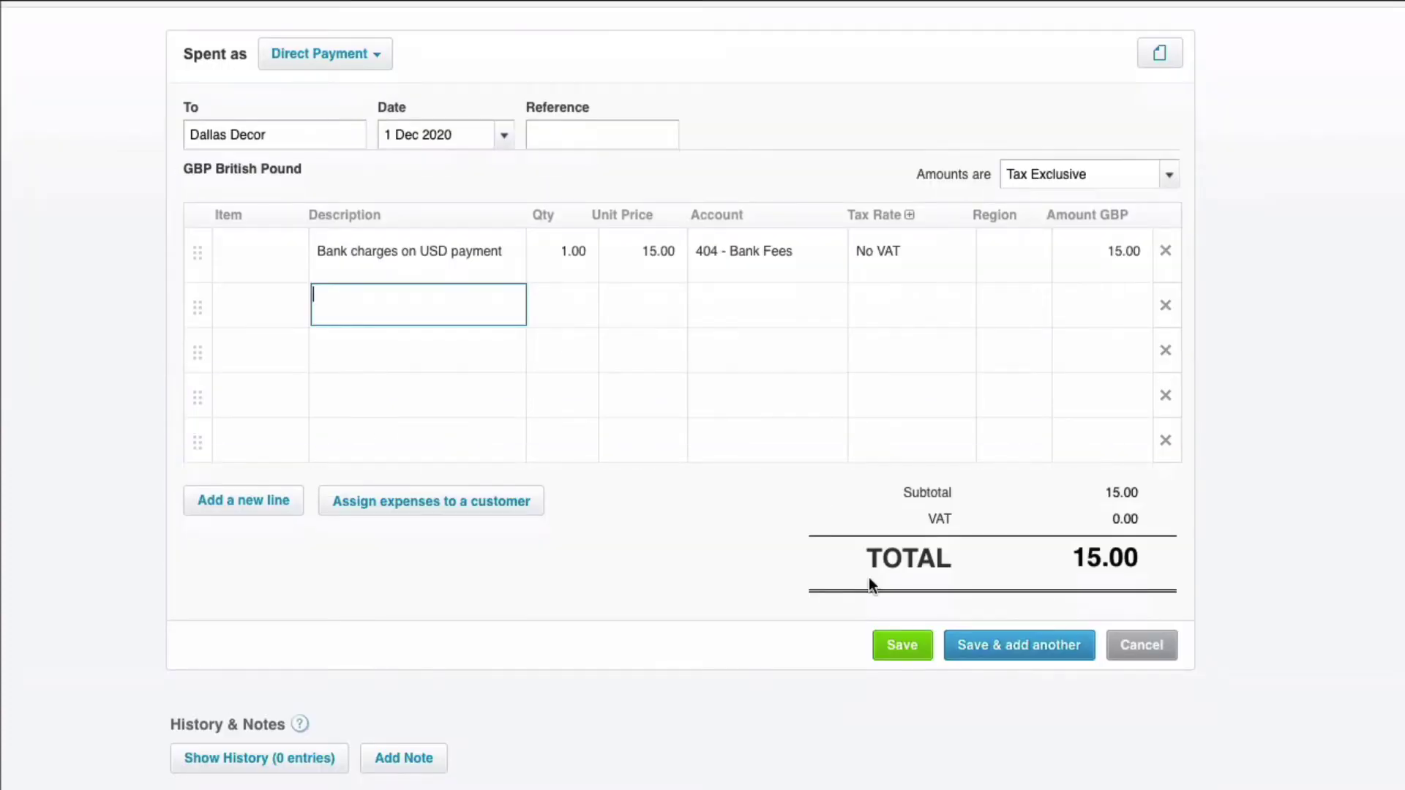
pyautogui.click(900, 645)
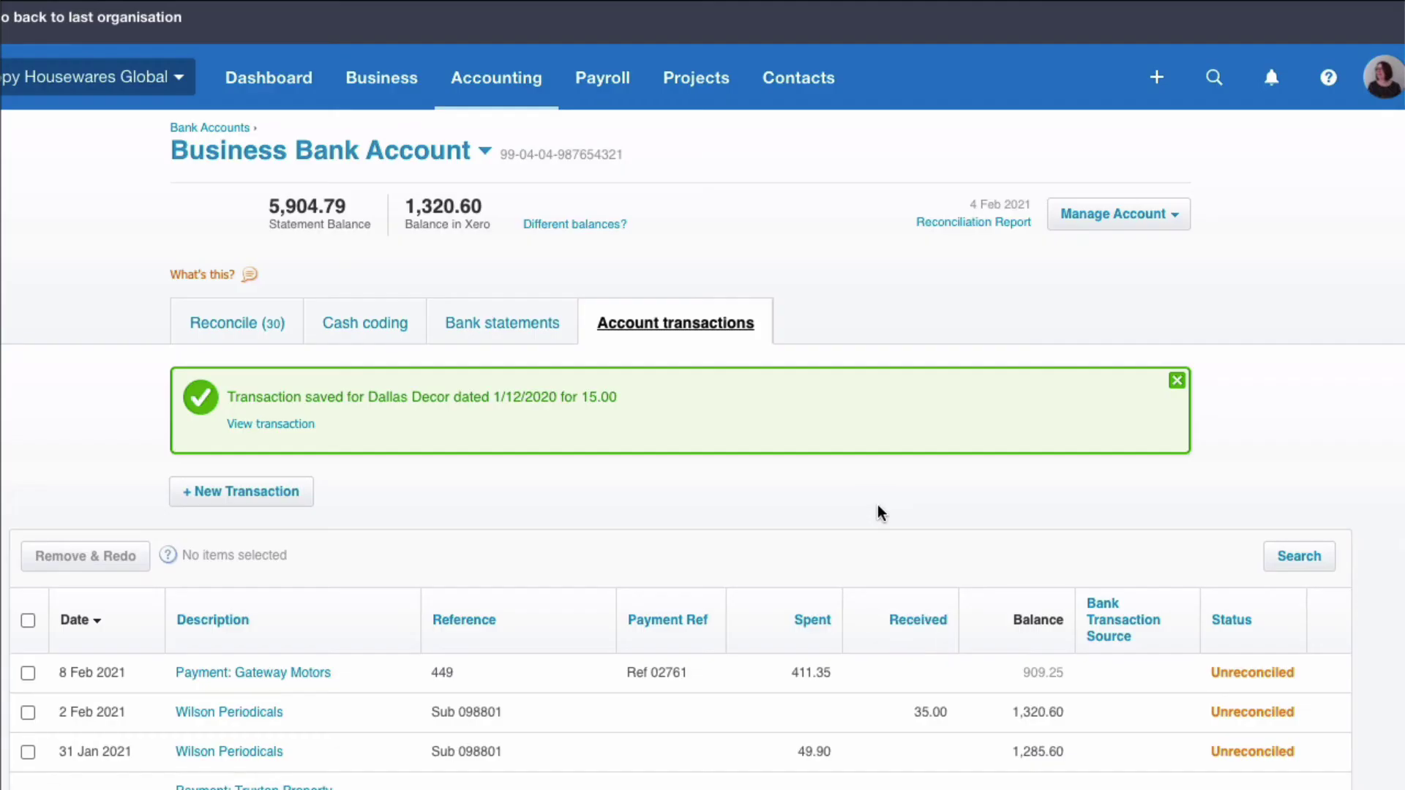
# - Start a Receive Money transaction dated 1 Dec 2020
pyautogui.click(1159, 214)
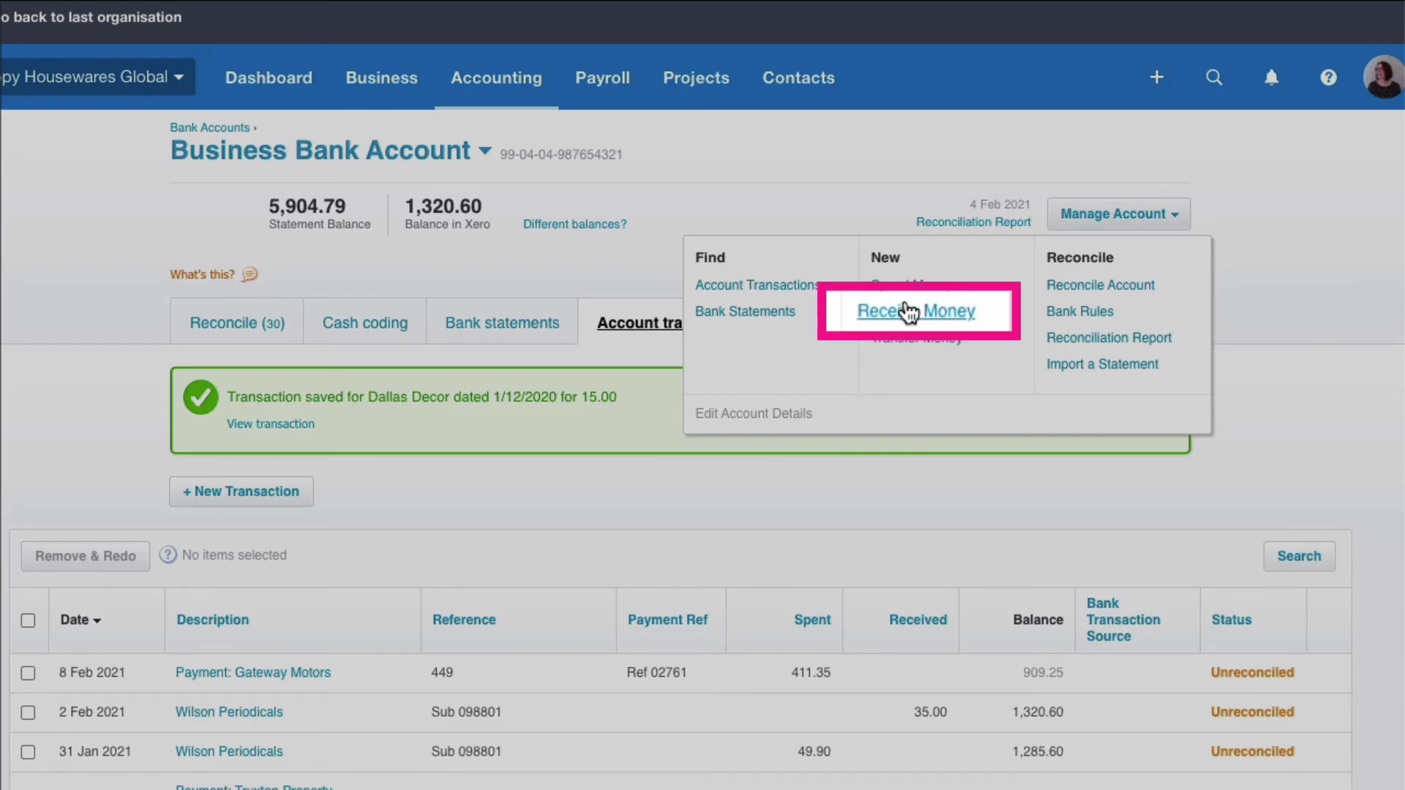
pyautogui.click(910, 313)
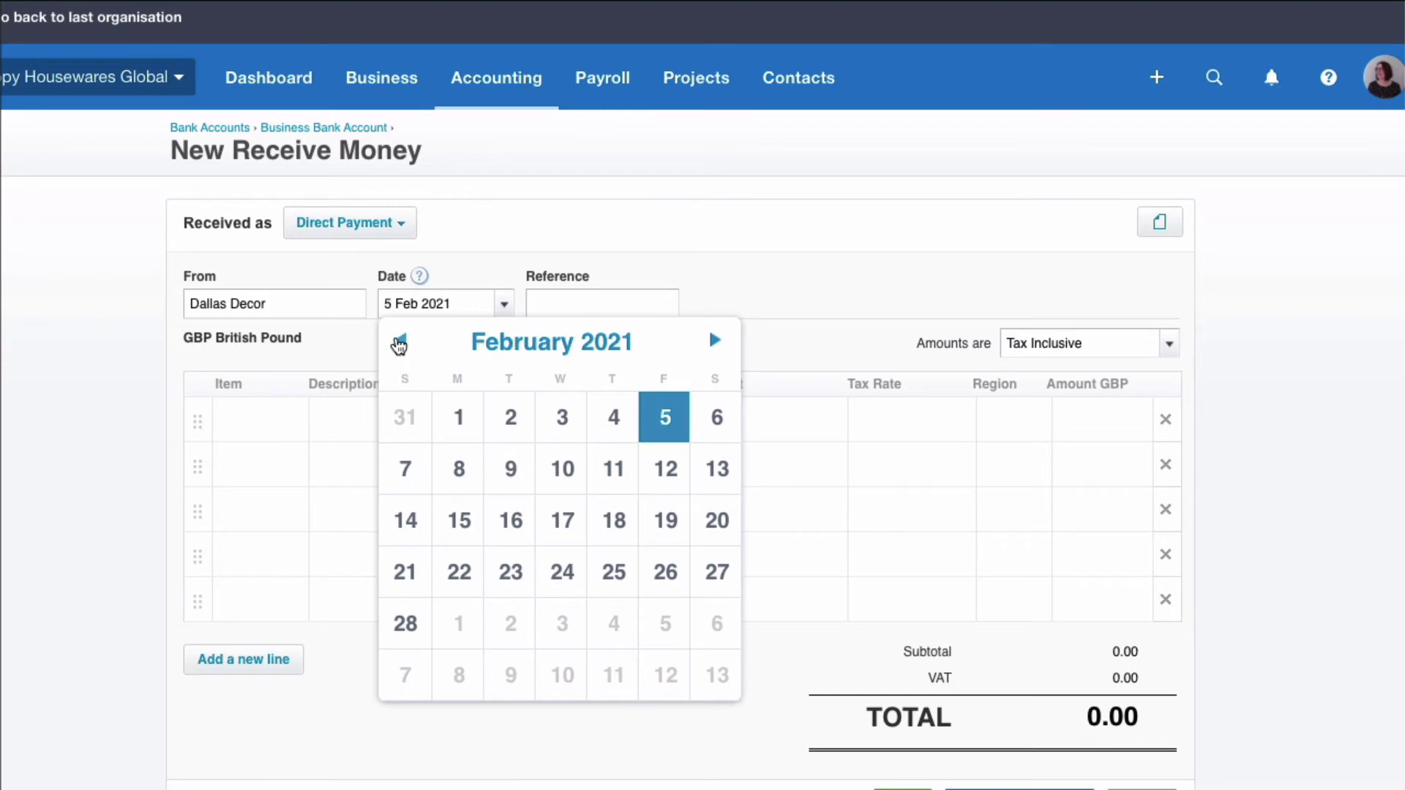
pyautogui.click(399, 342)
pyautogui.click(399, 342)
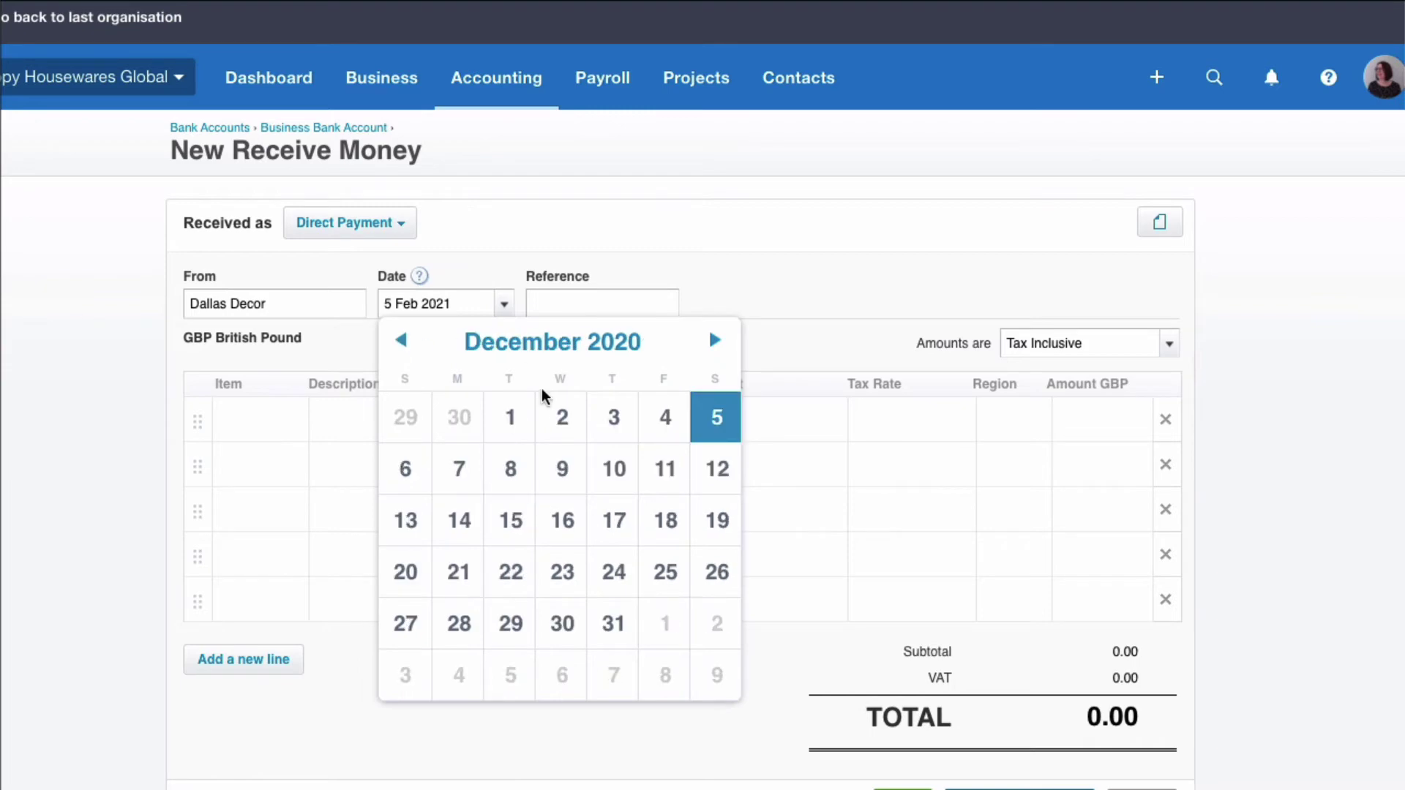
pyautogui.click(512, 417)
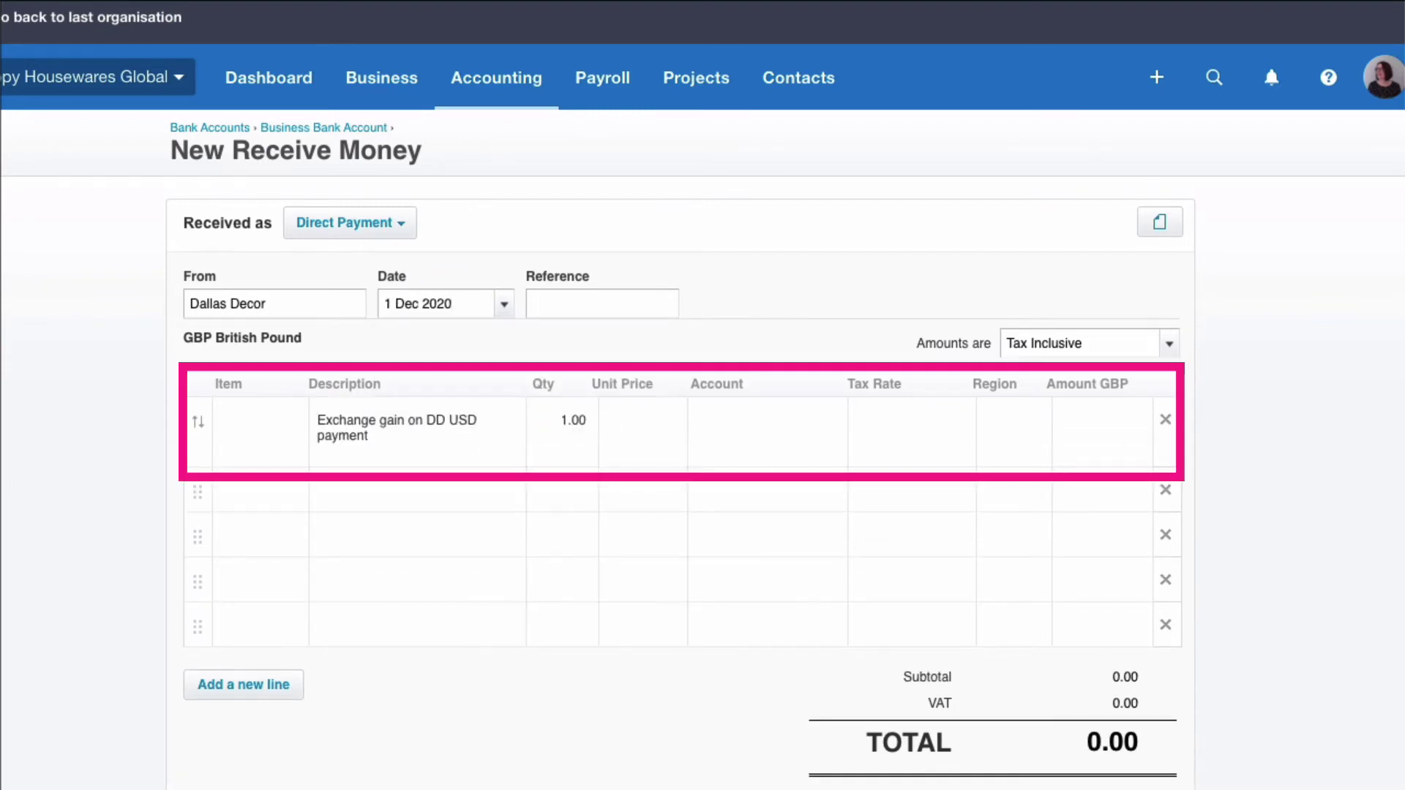
# - Enter a 26.00 line coded to 405 - Exchange Losses/(Gains)
pyautogui.write('26')
pyautogui.press('Tab')
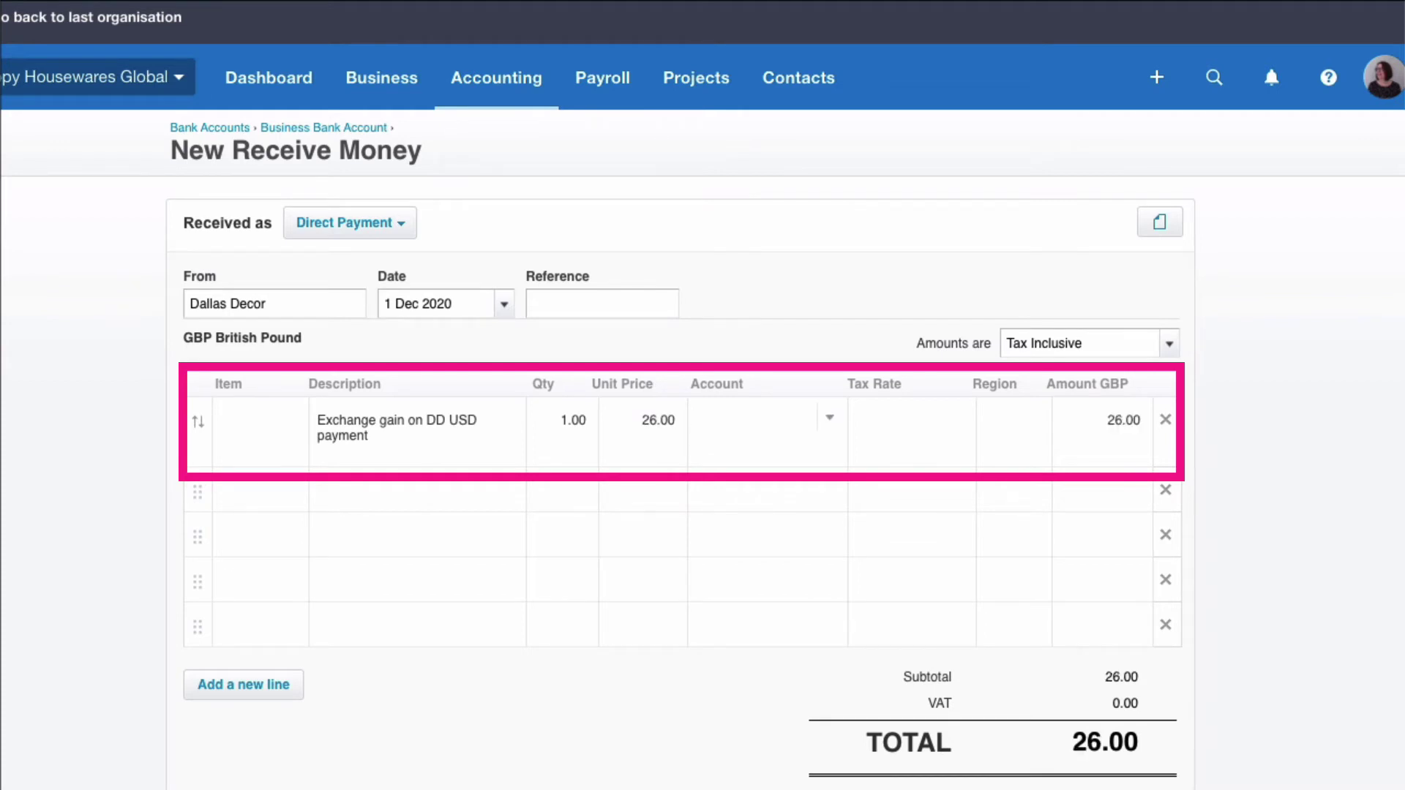
pyautogui.write('exch')
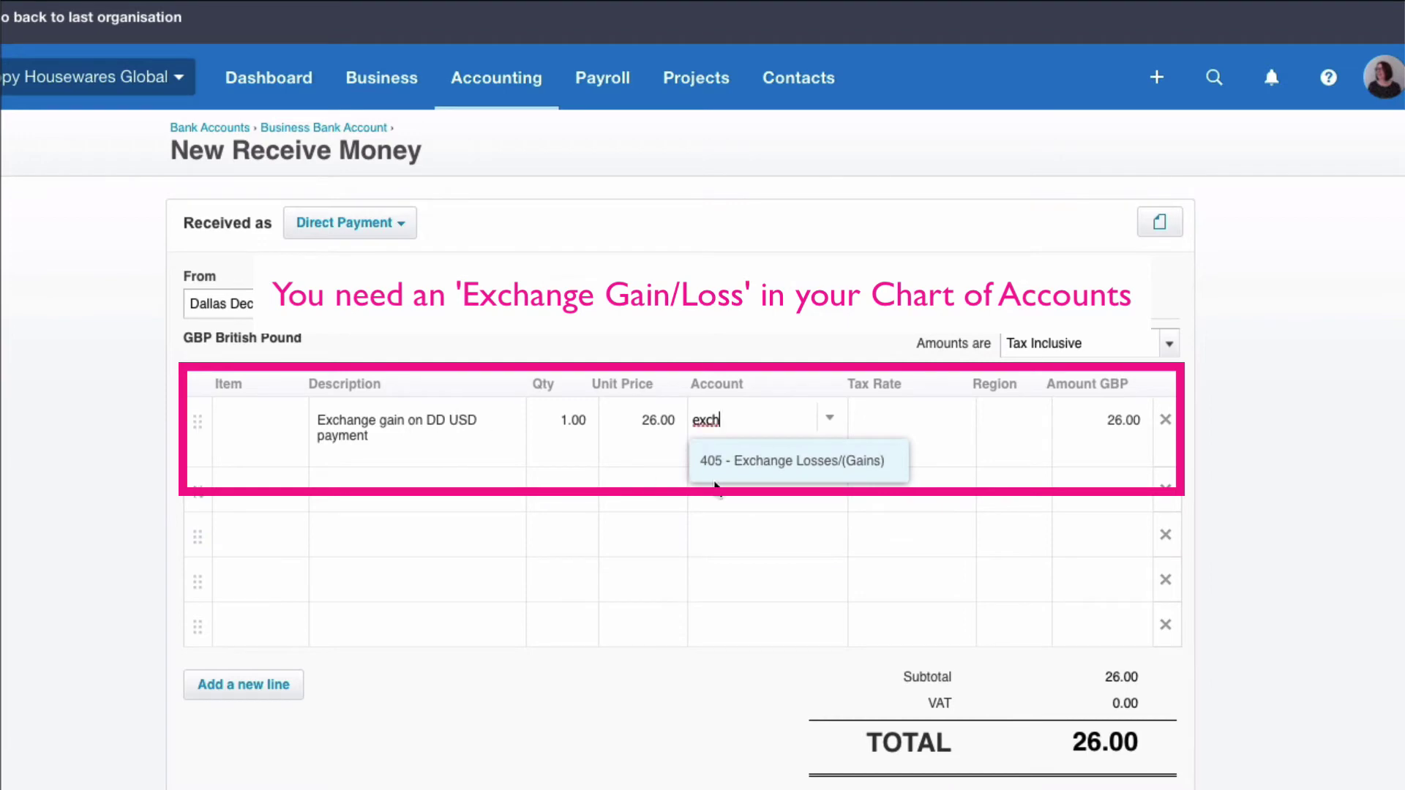
pyautogui.click(758, 461)
pyautogui.scroll(-2, 755, 454)
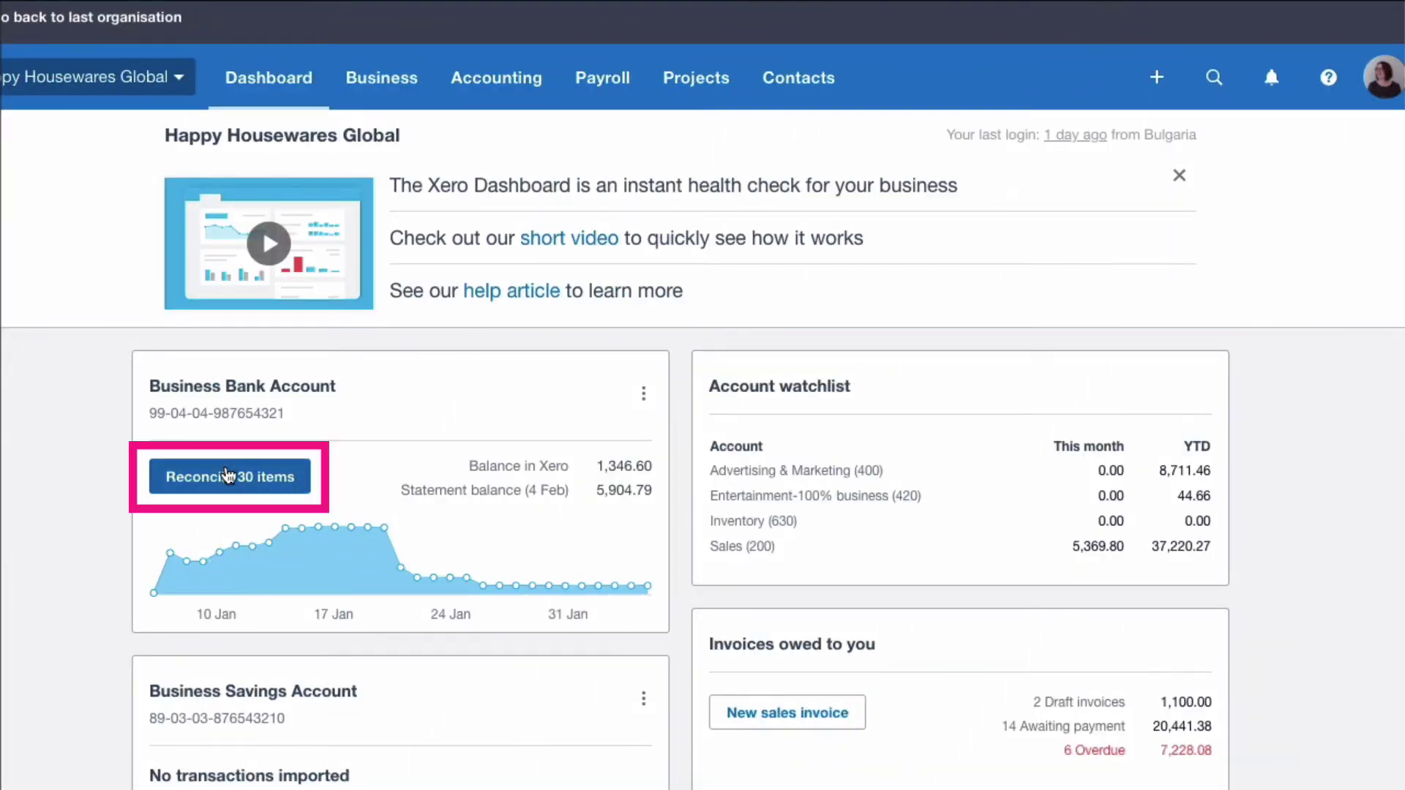
# - Open reconciliation and run Find & Match on the 1 Dec 2020 Dallas Decor 762.00 line
pyautogui.click(227, 475)
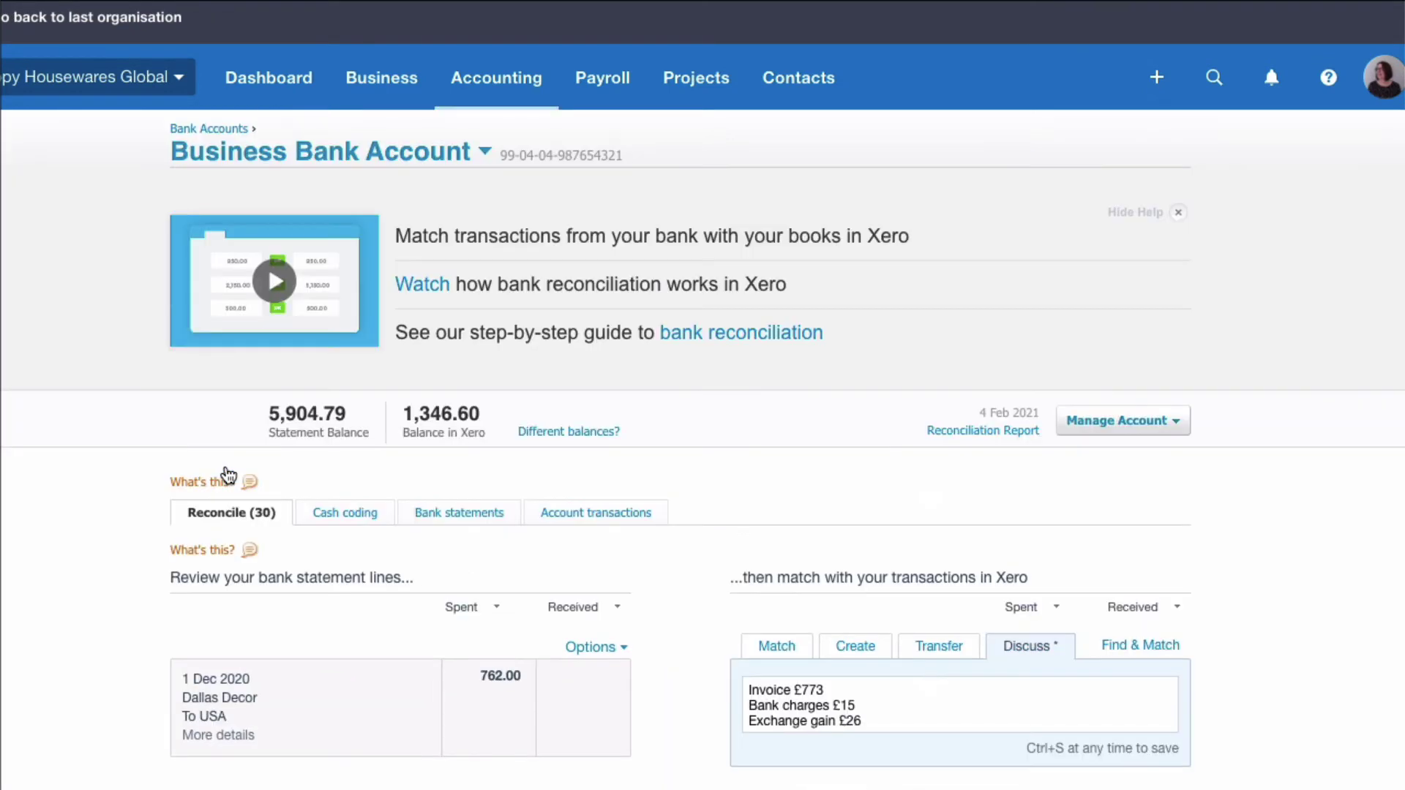
pyautogui.scroll(-5, 698, 528)
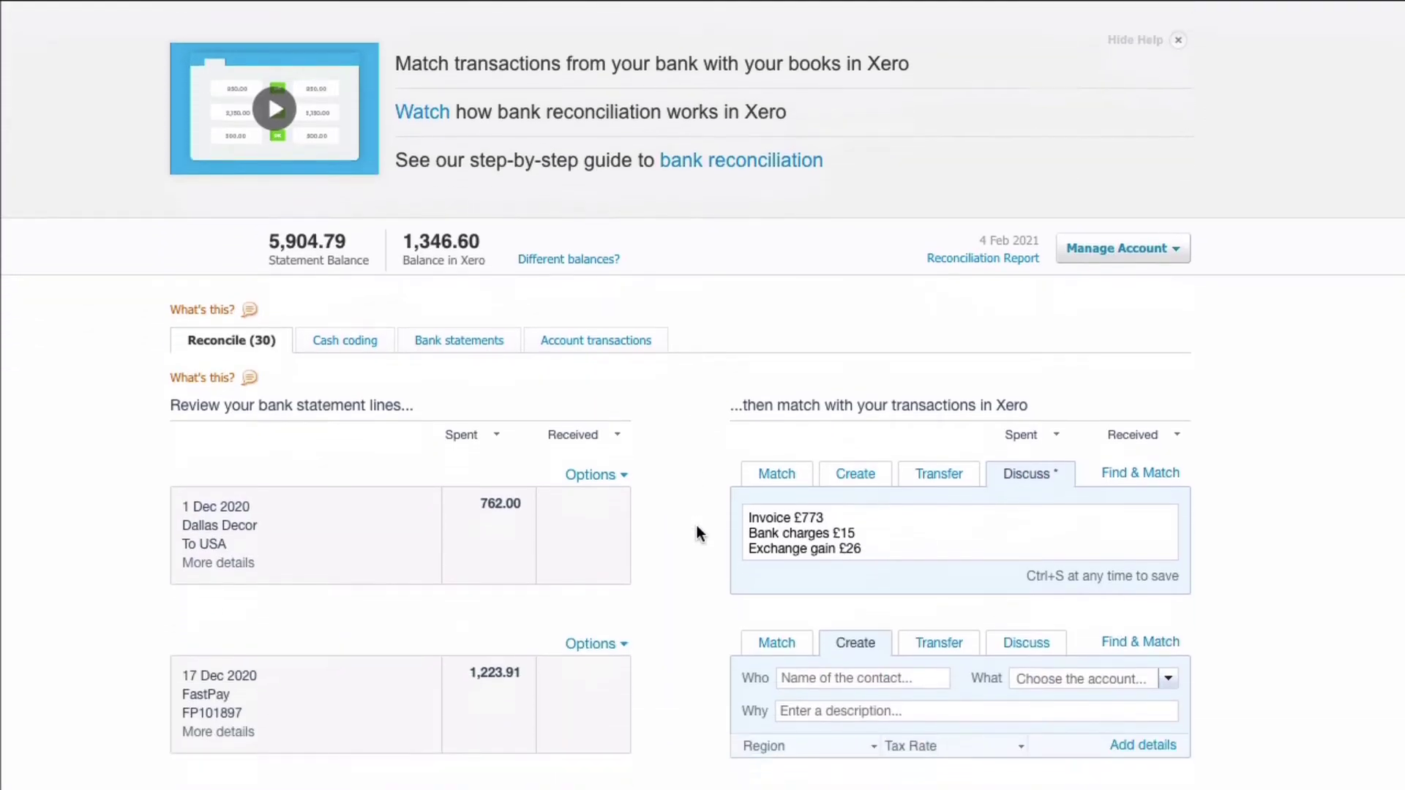
pyautogui.scroll(-1, 696, 531)
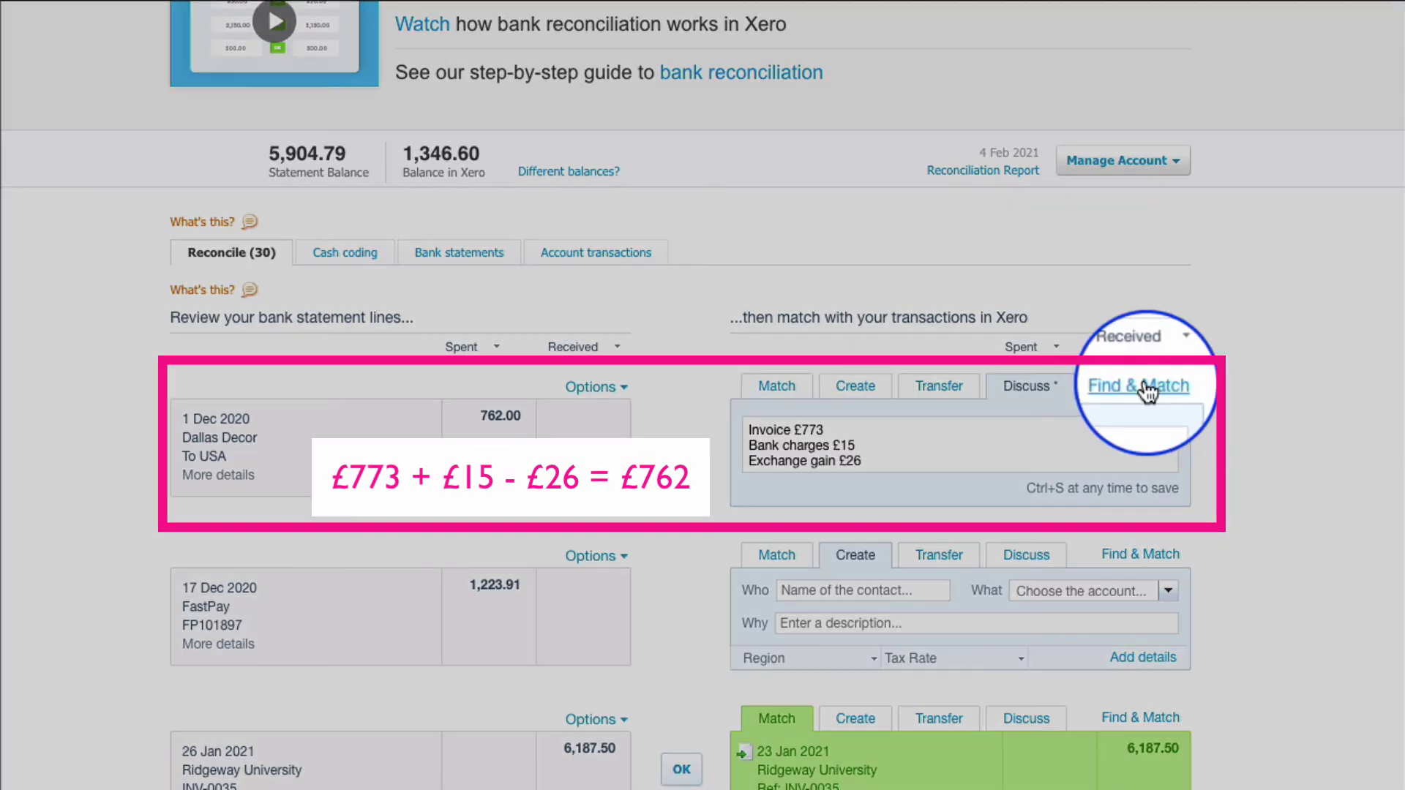
pyautogui.click(1147, 393)
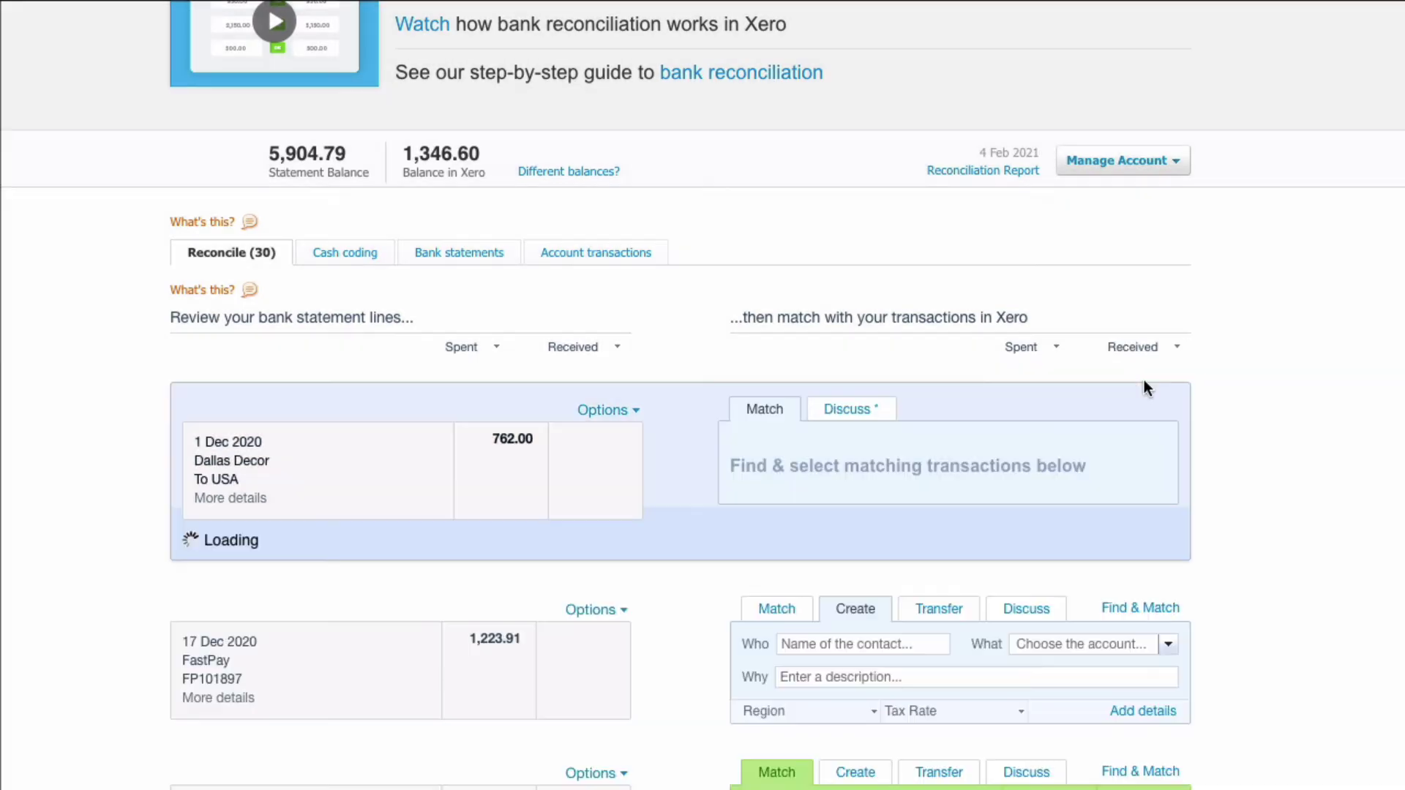
# - Include received items and search the match list for 'dallas'
pyautogui.scroll(-2, 1025, 417)
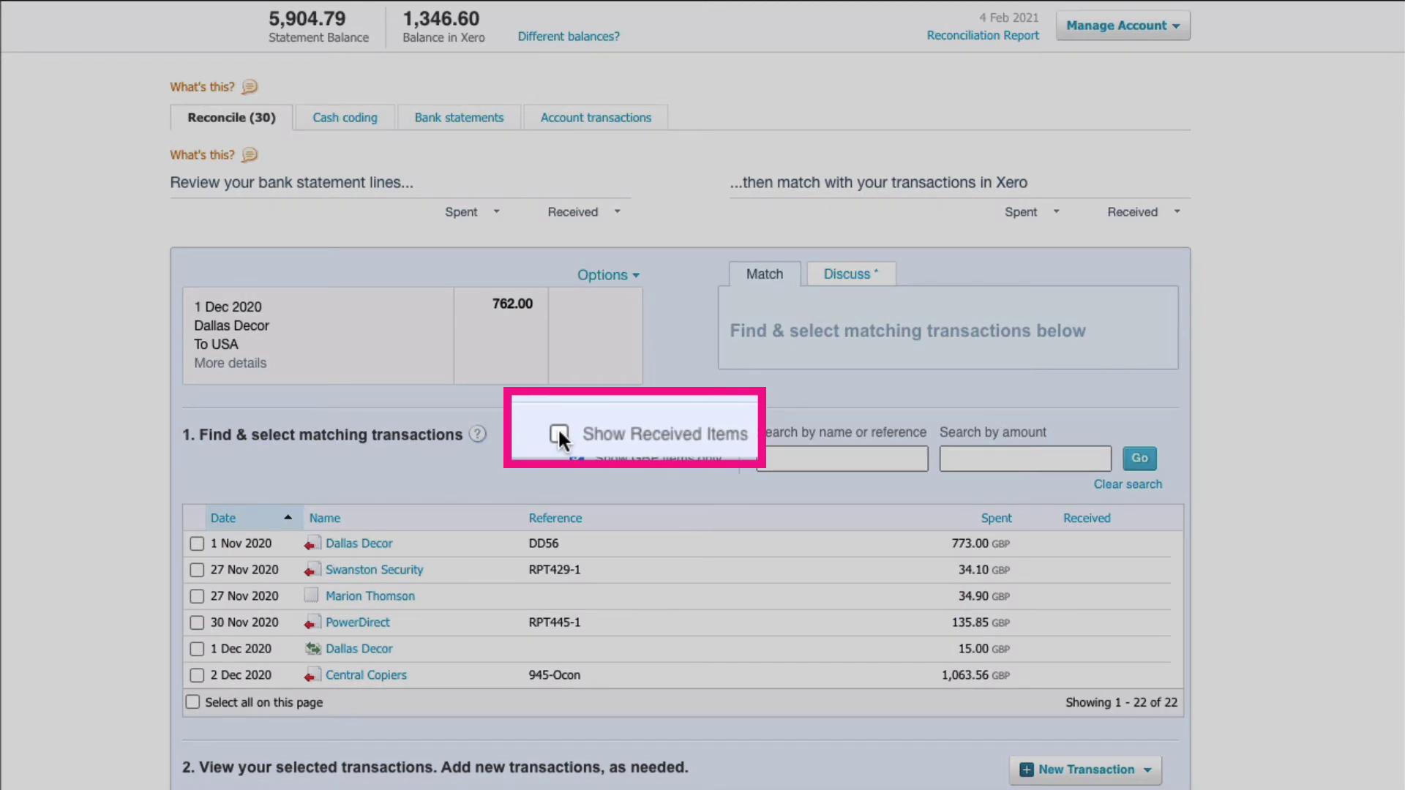
pyautogui.click(558, 431)
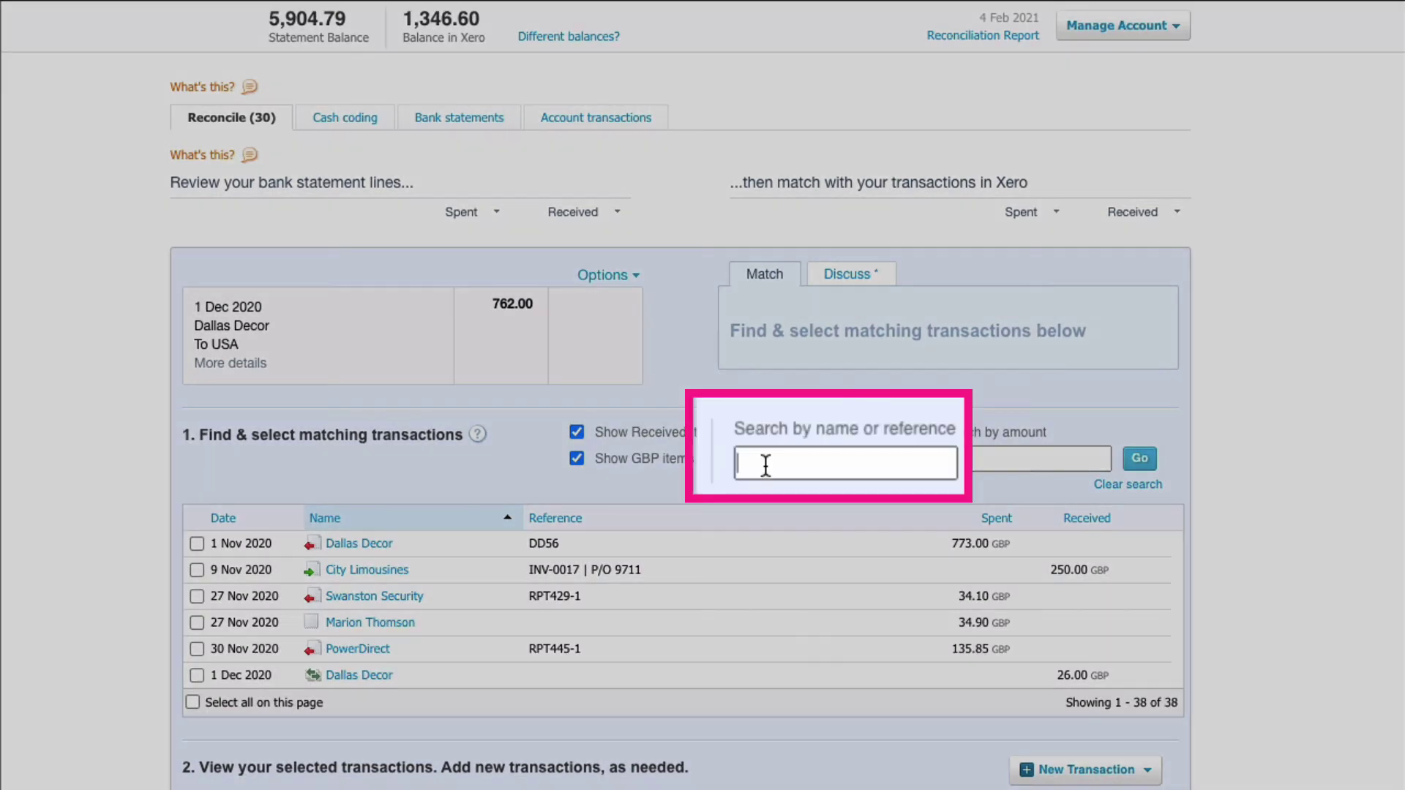
pyautogui.write('dallas')
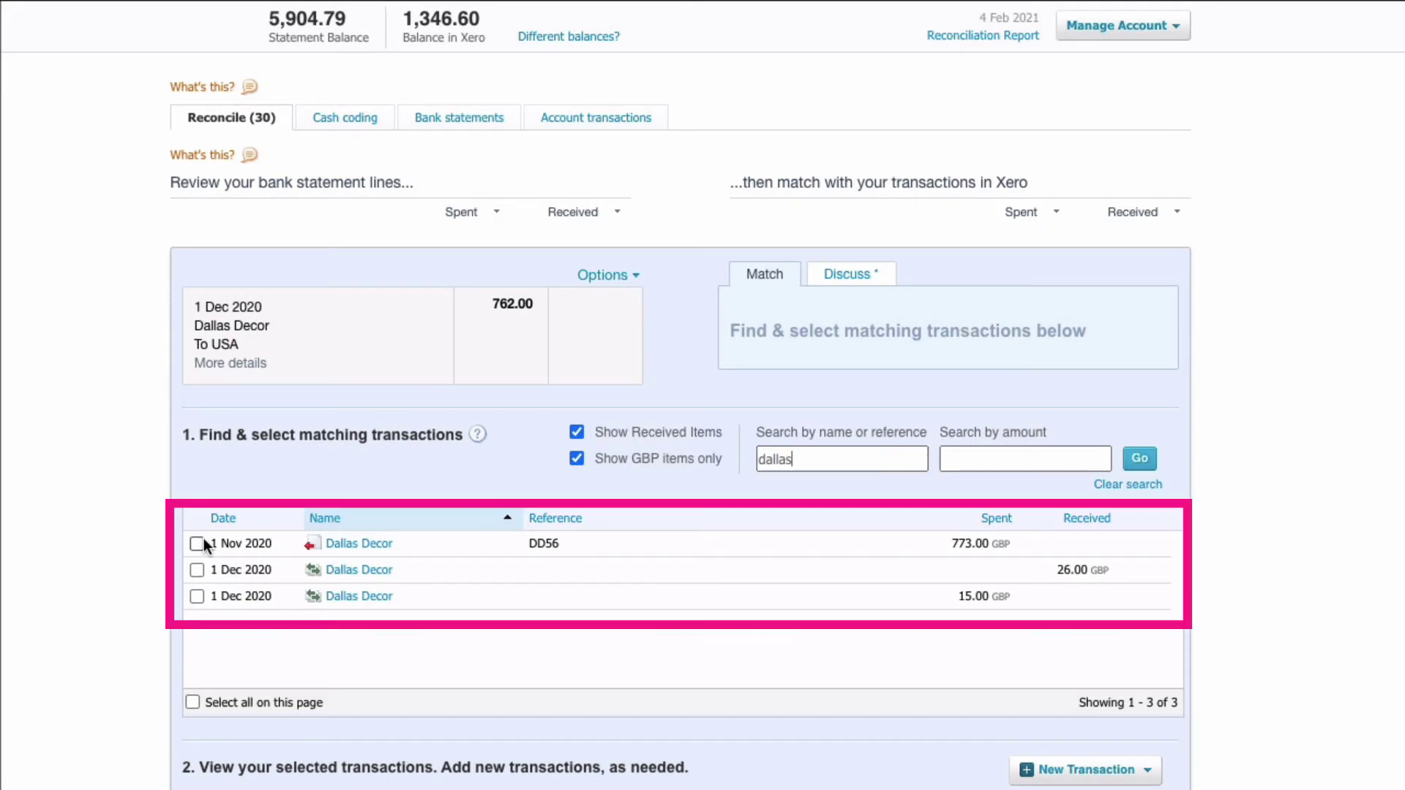
# - Select the 773.00 bill, 15.00 bank fee and 26.00 exchange gain as matches
pyautogui.click(197, 544)
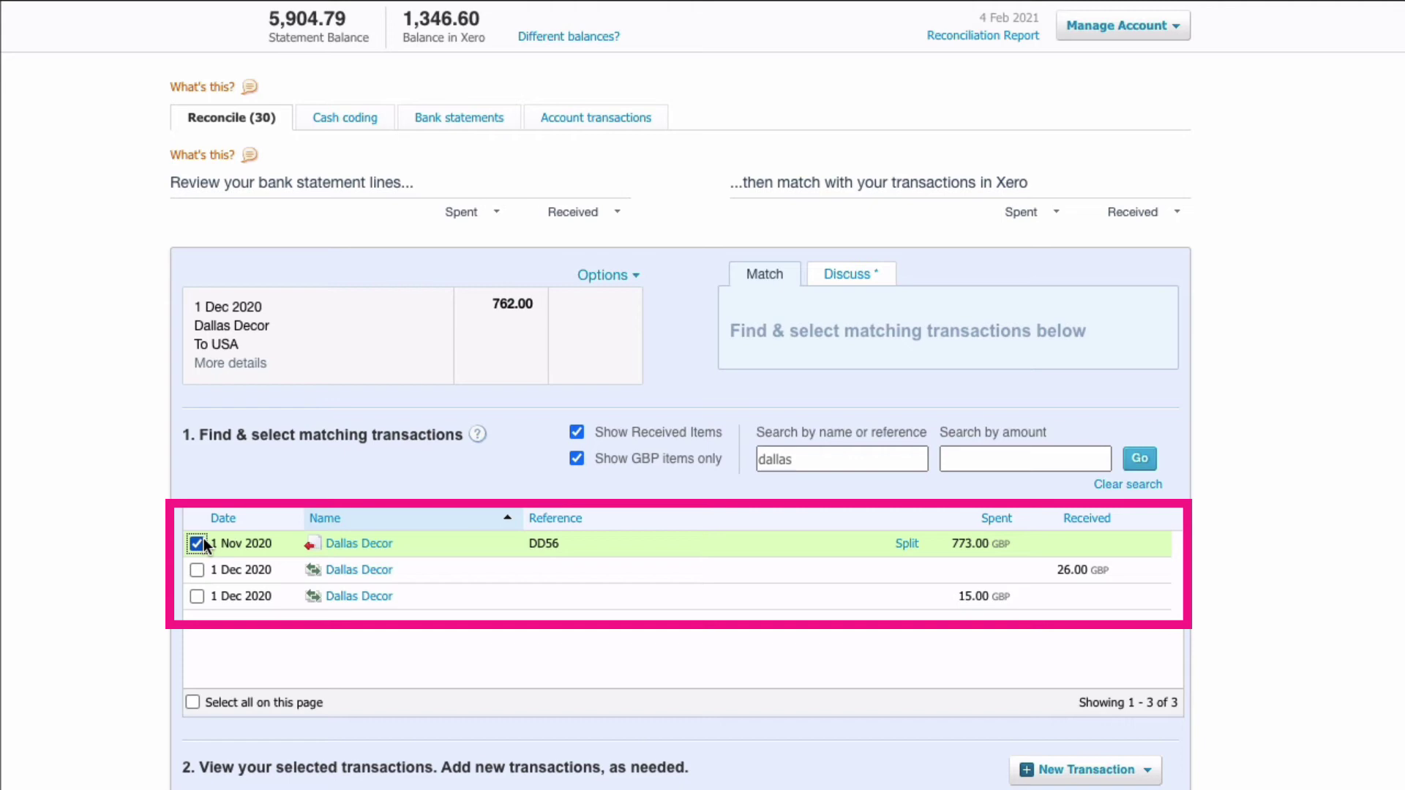
pyautogui.click(200, 593)
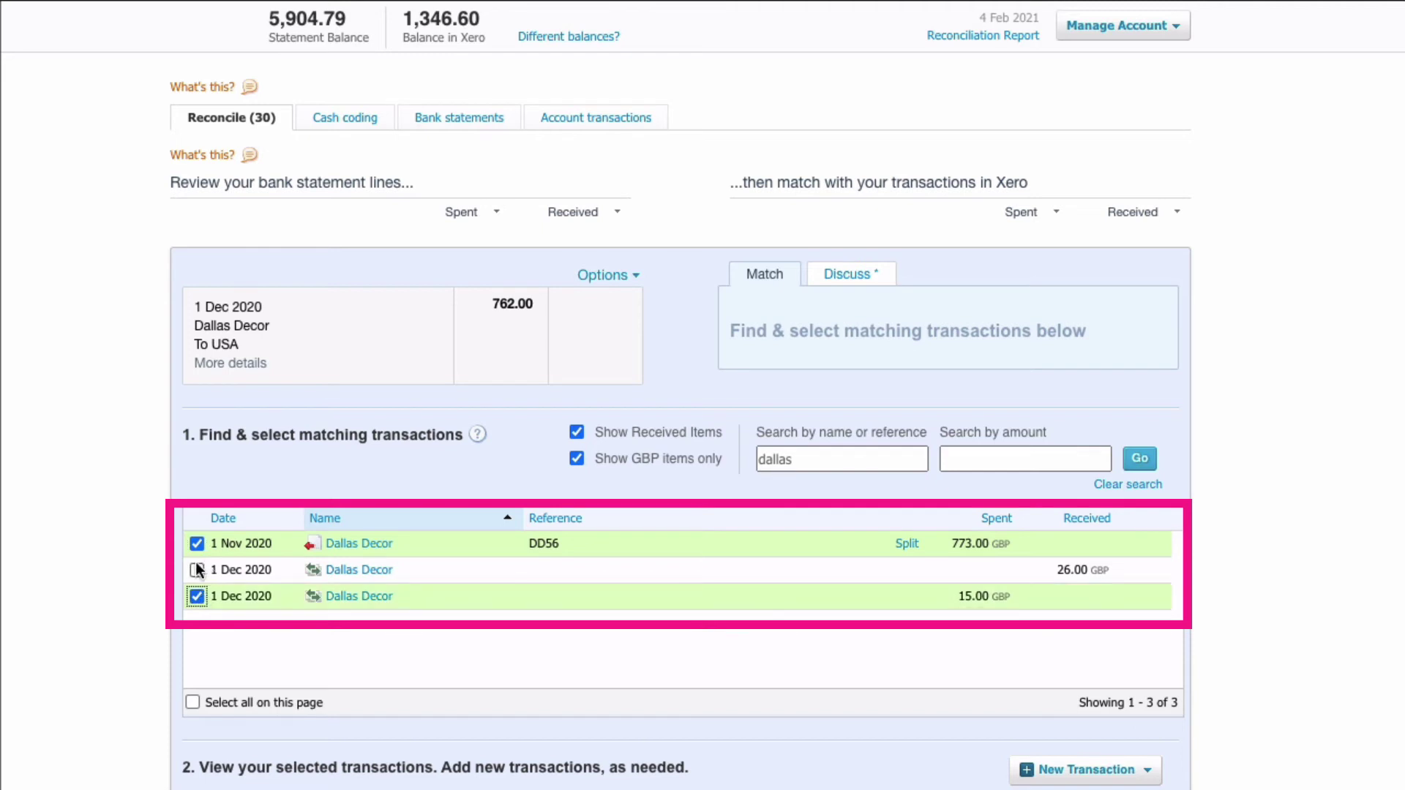
pyautogui.click(197, 570)
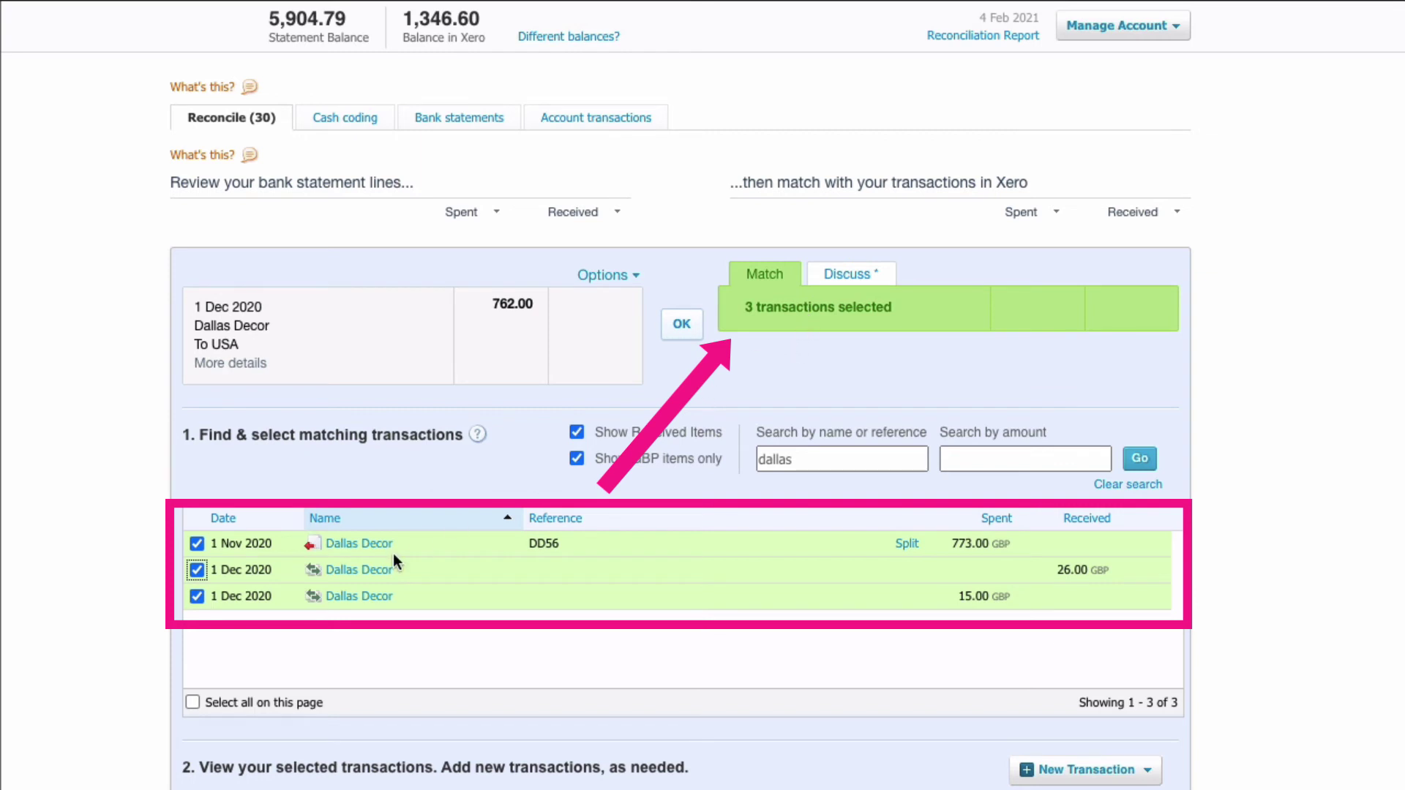
pyautogui.click(198, 570)
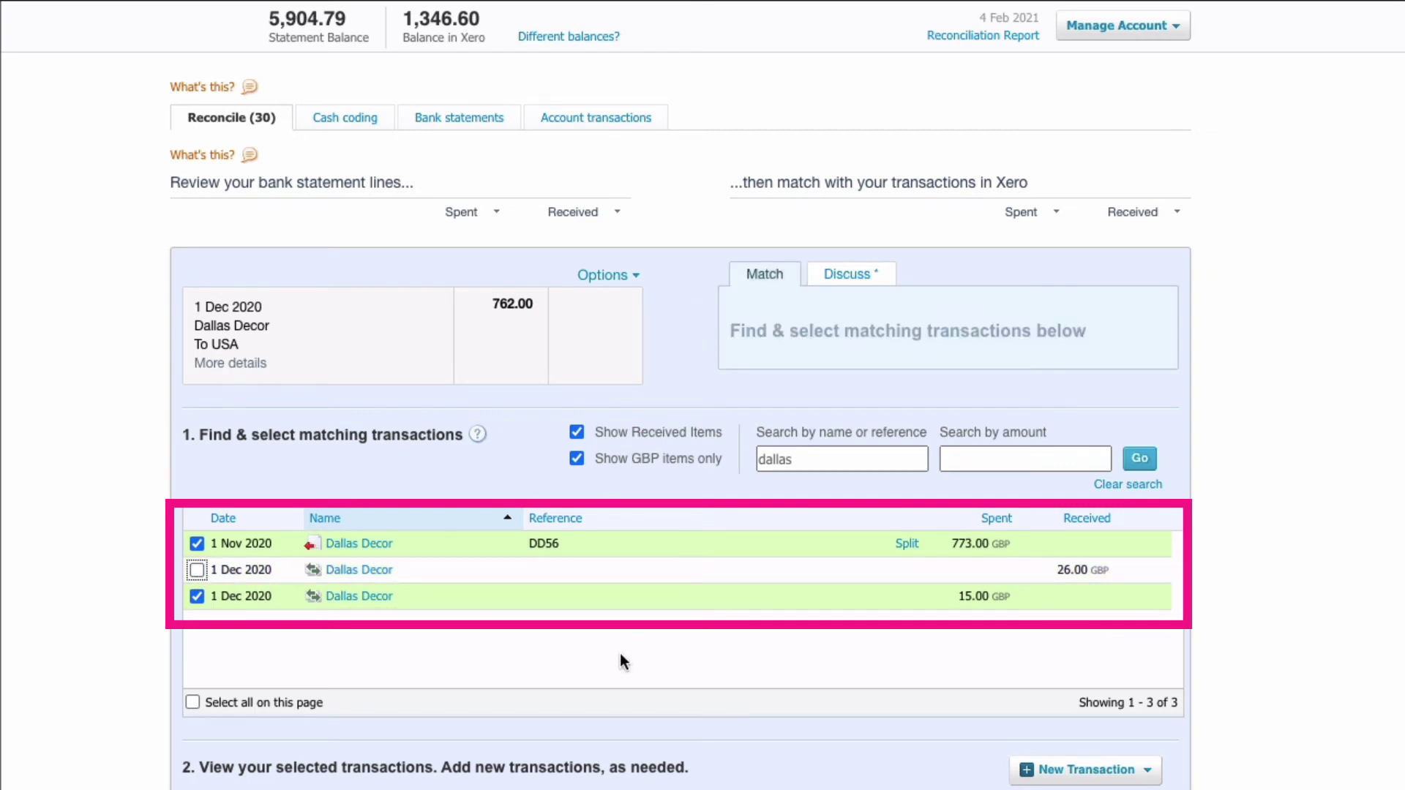
pyautogui.scroll(-5, 620, 655)
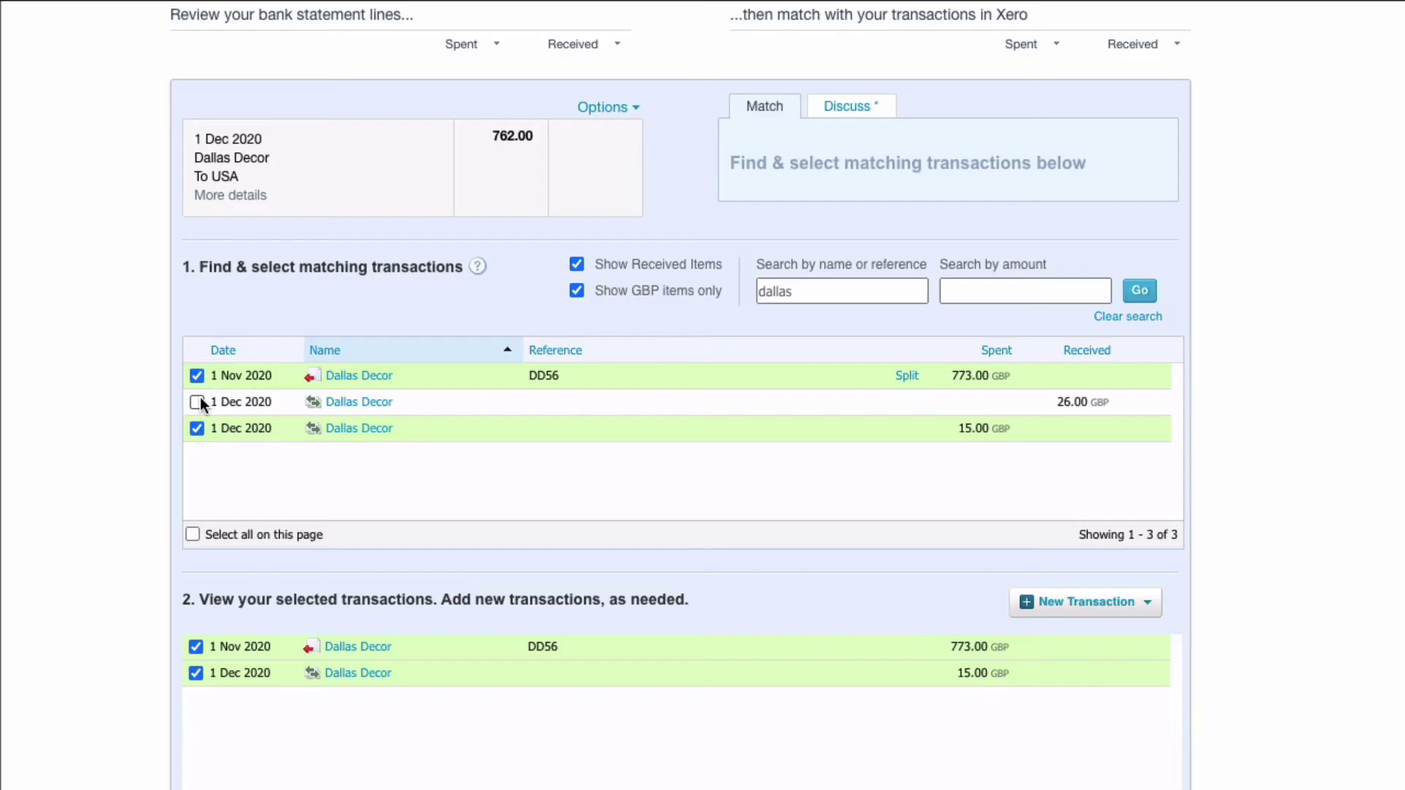
pyautogui.click(198, 401)
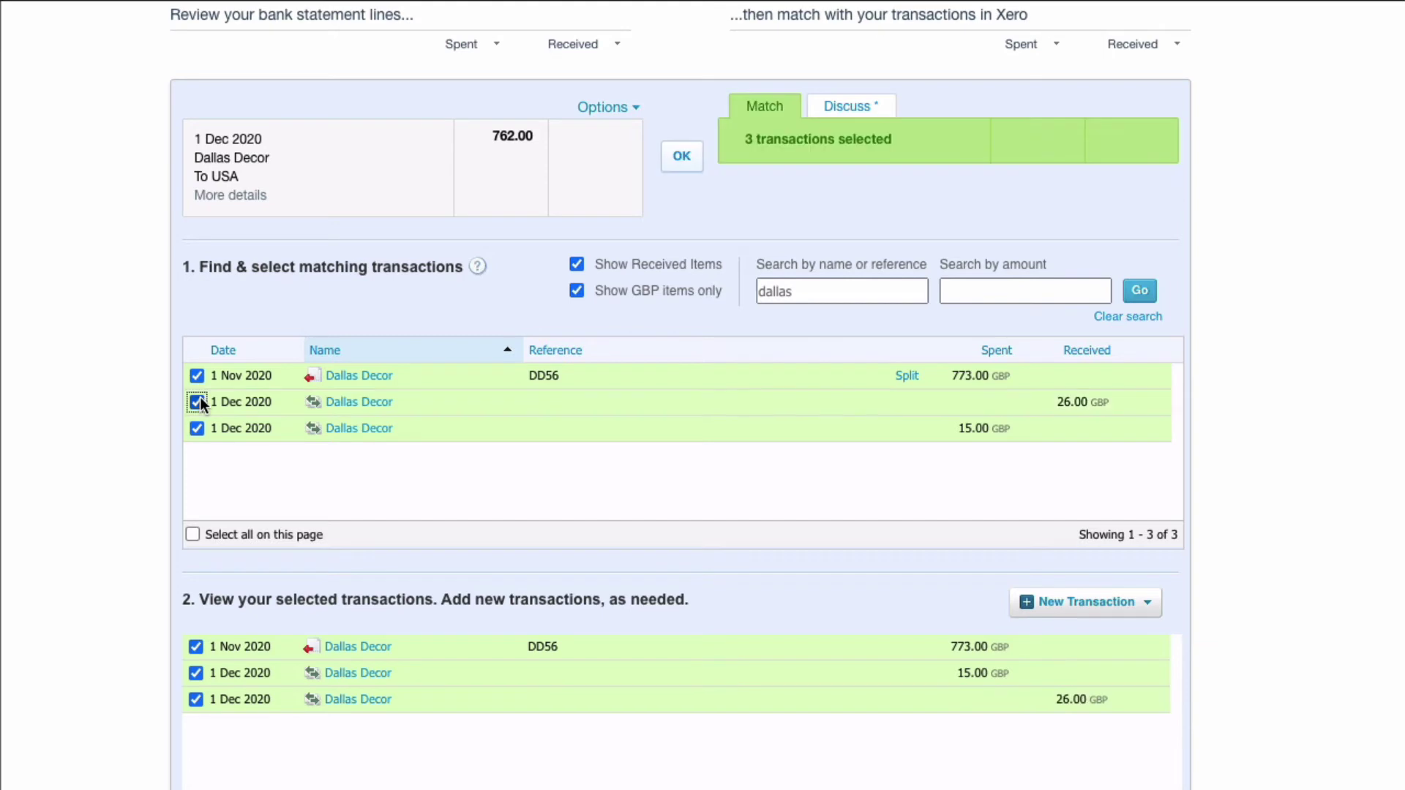